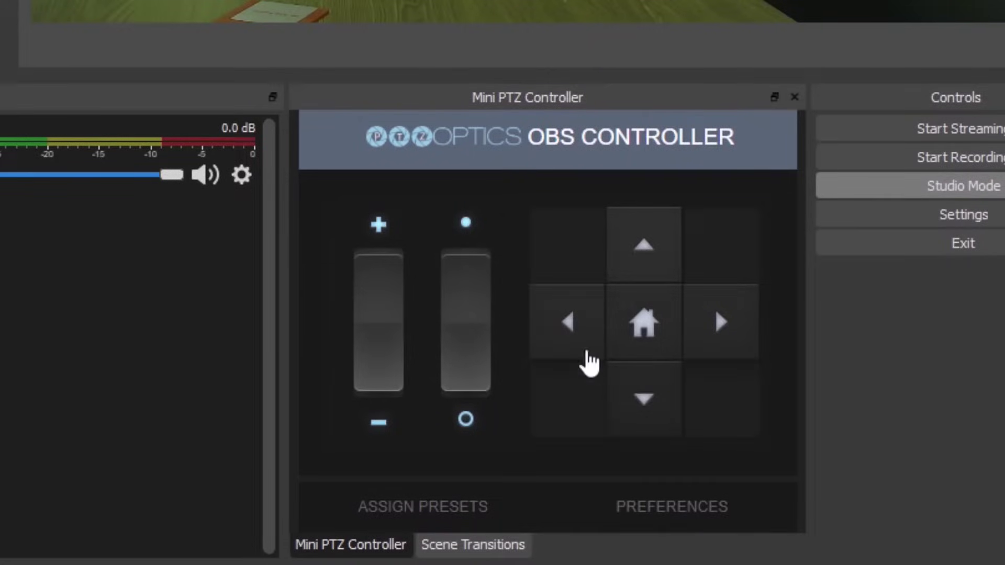
Step: Pan left and right, tilt up, pan left, zoom in and tilt down onto the microphones
left_click(590, 343)
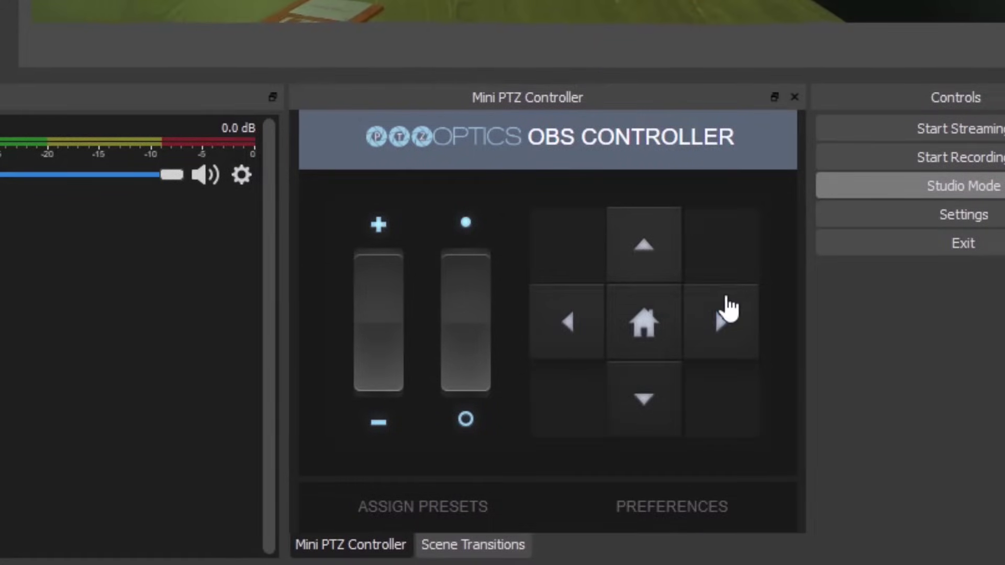
left_click(724, 309)
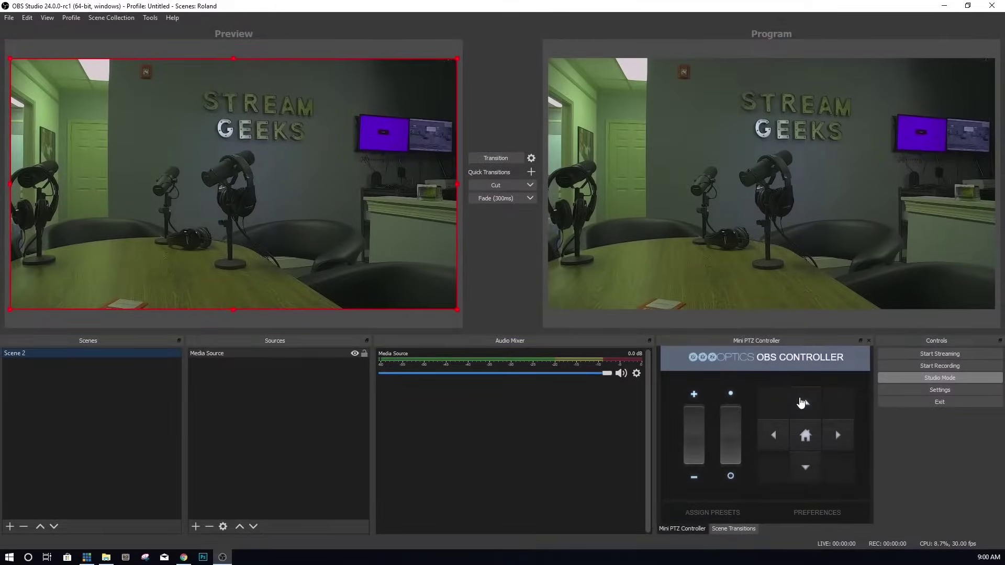
left_click(801, 403)
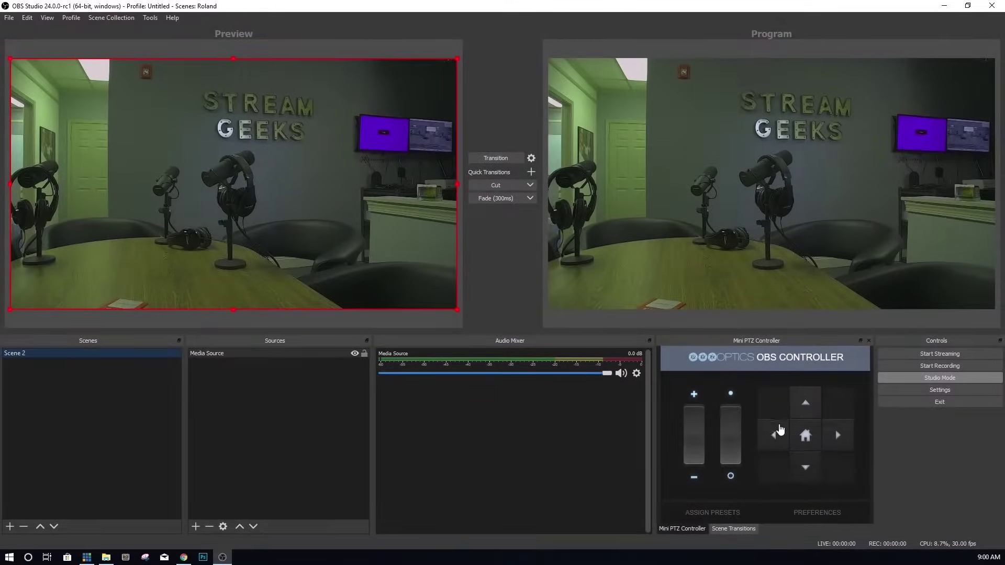
left_click(783, 437)
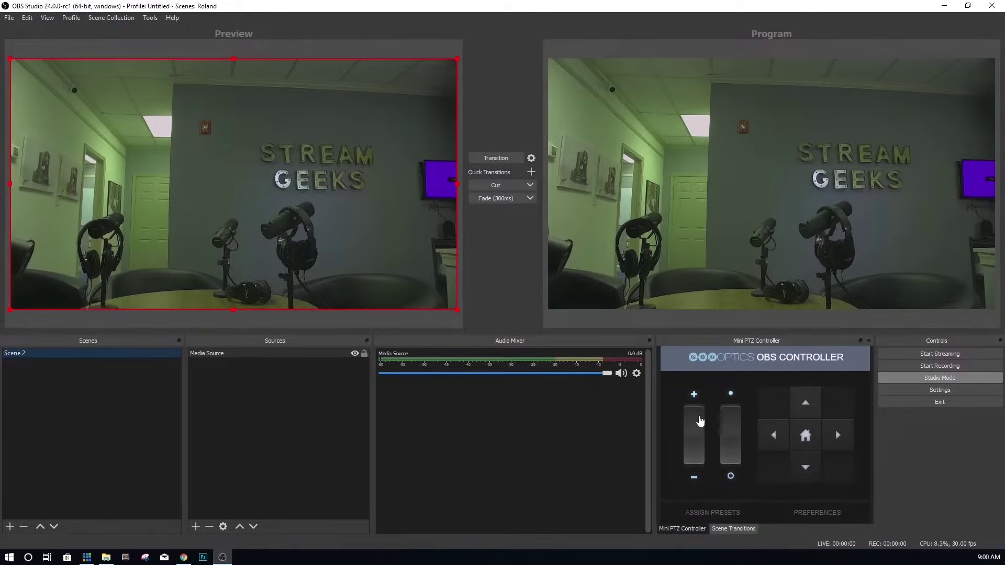
left_click(700, 421)
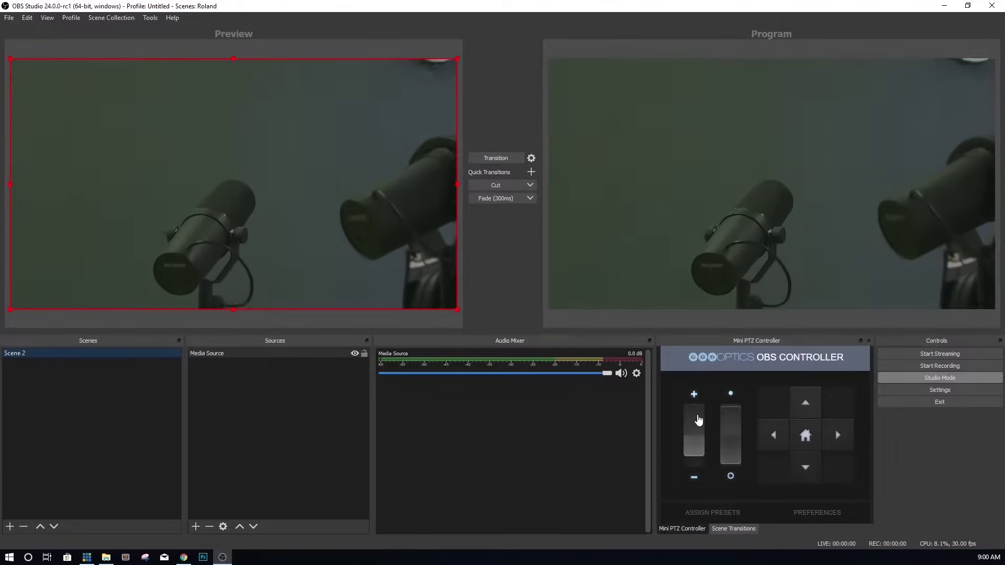
left_click(805, 466)
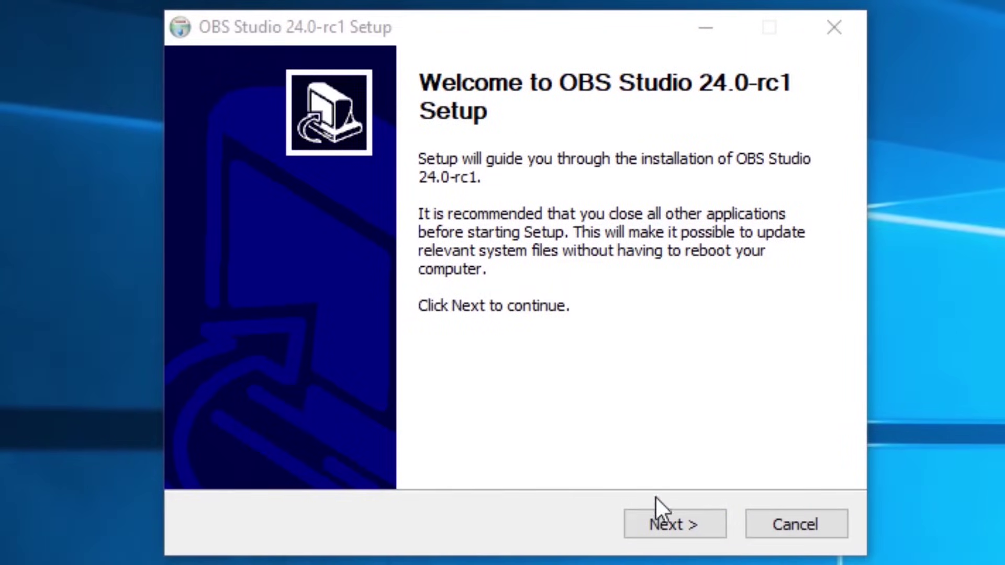
Step: Install OBS Studio 24.0-rc1 to the default folder after accepting the licence, skipping Realsense Source
left_click(669, 517)
left_click(670, 517)
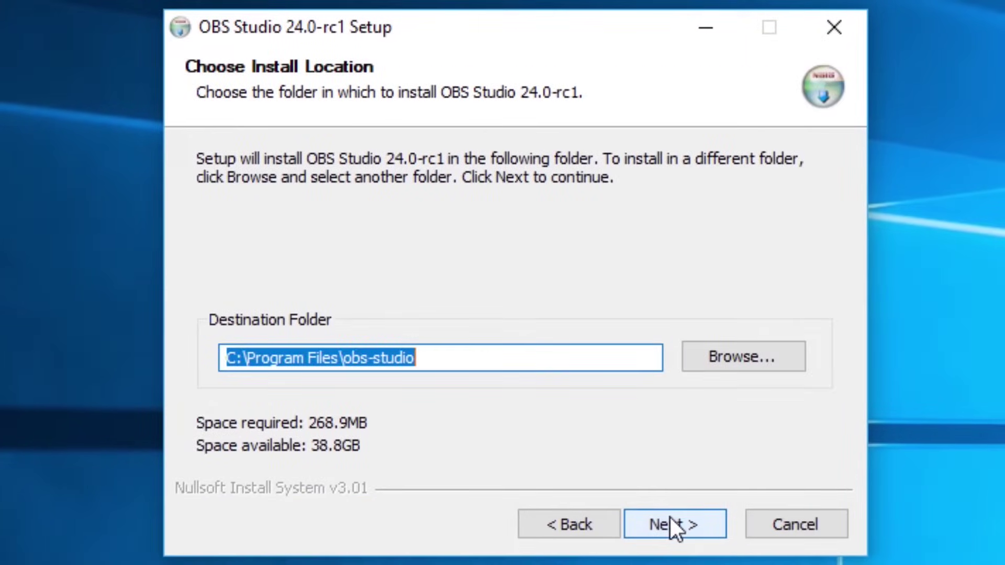
left_click(670, 517)
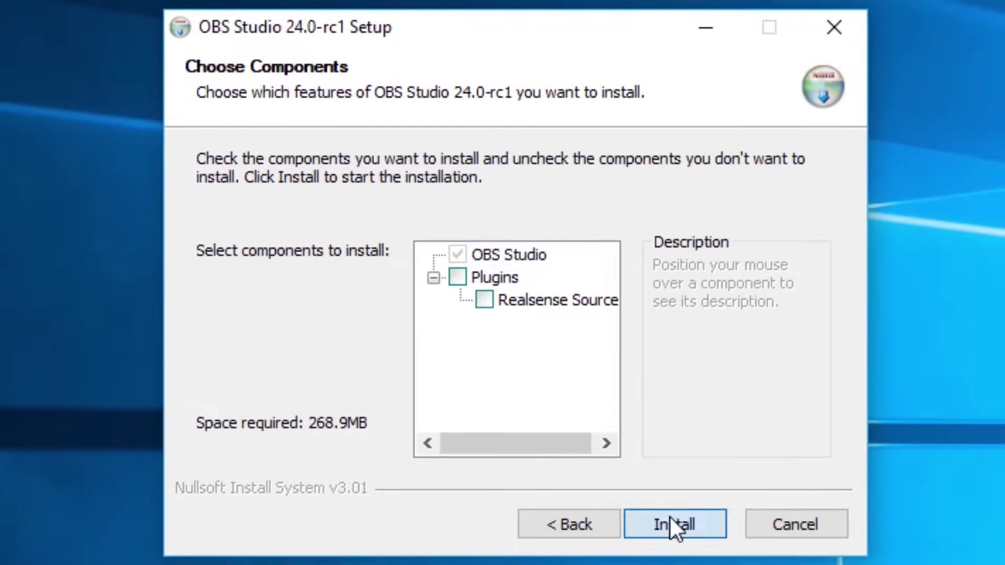
left_click(670, 517)
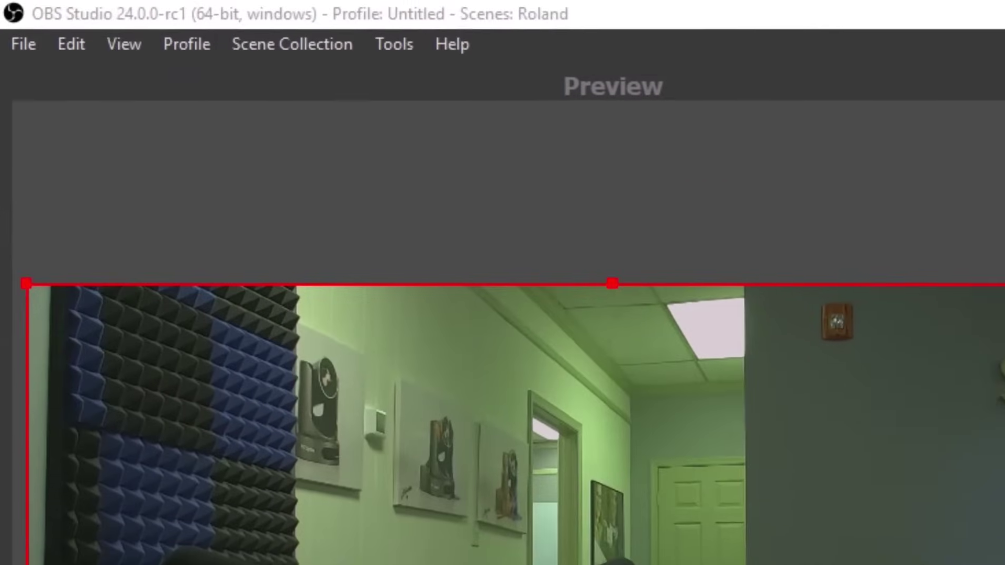
Step: Toggle the Medium Presets Controller dock off and back on under View > Docks
left_click(133, 45)
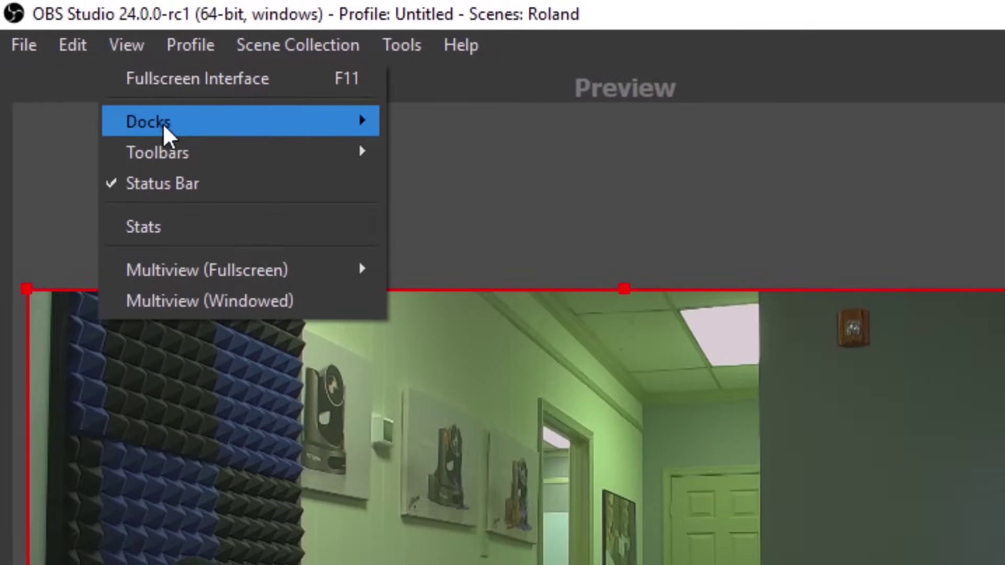
mouse_move(166, 134)
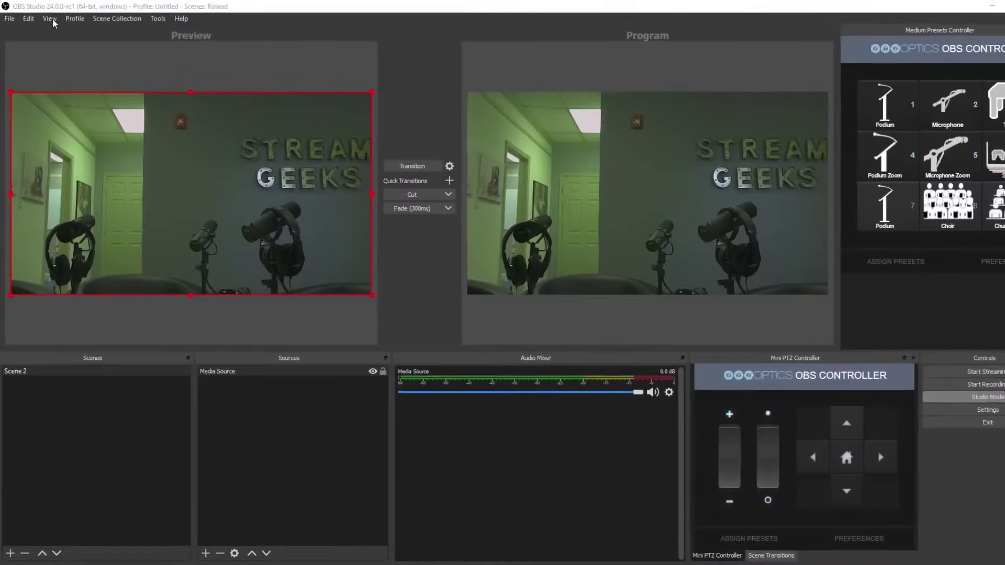
left_click(126, 45)
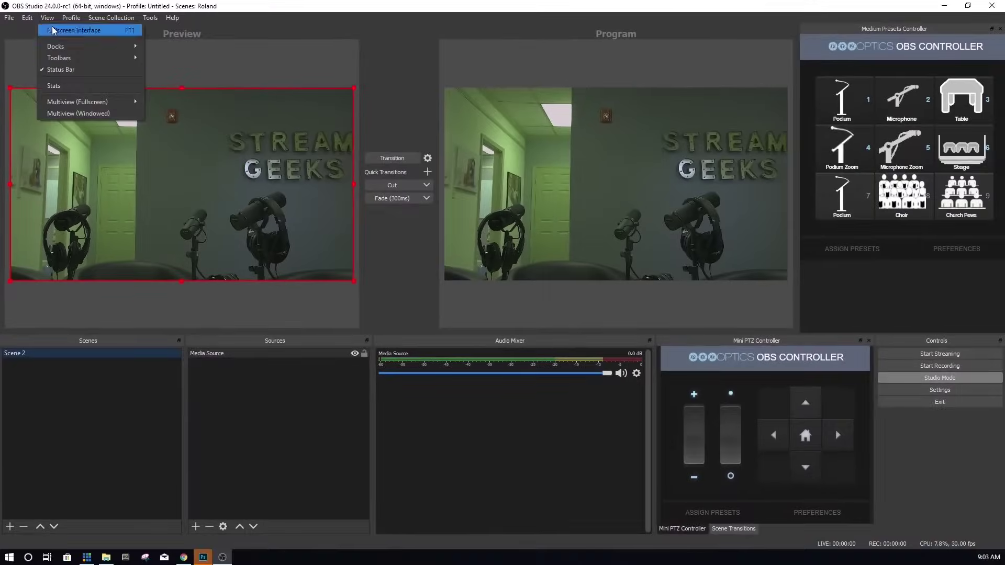
mouse_move(56, 47)
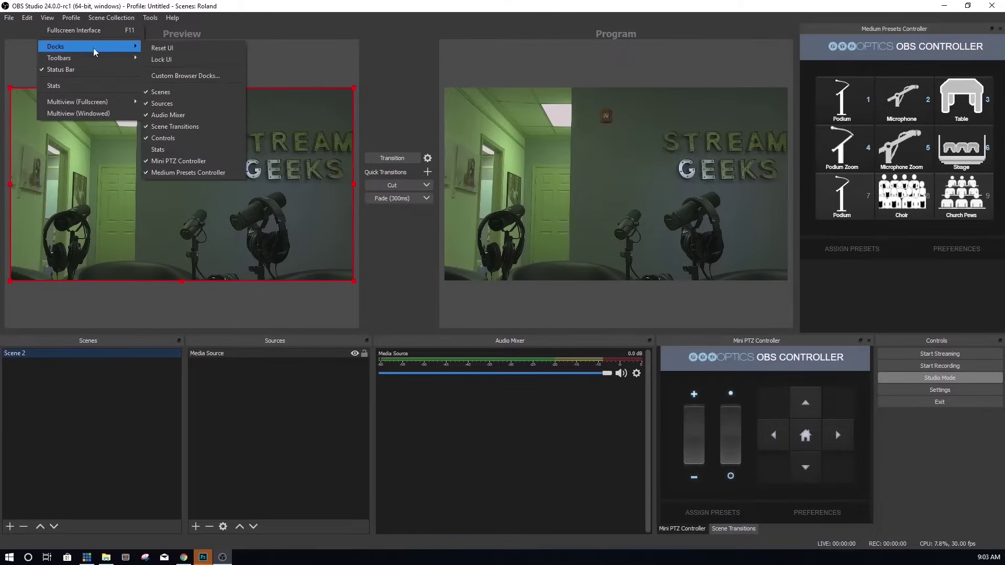
left_click(176, 174)
left_click(46, 17)
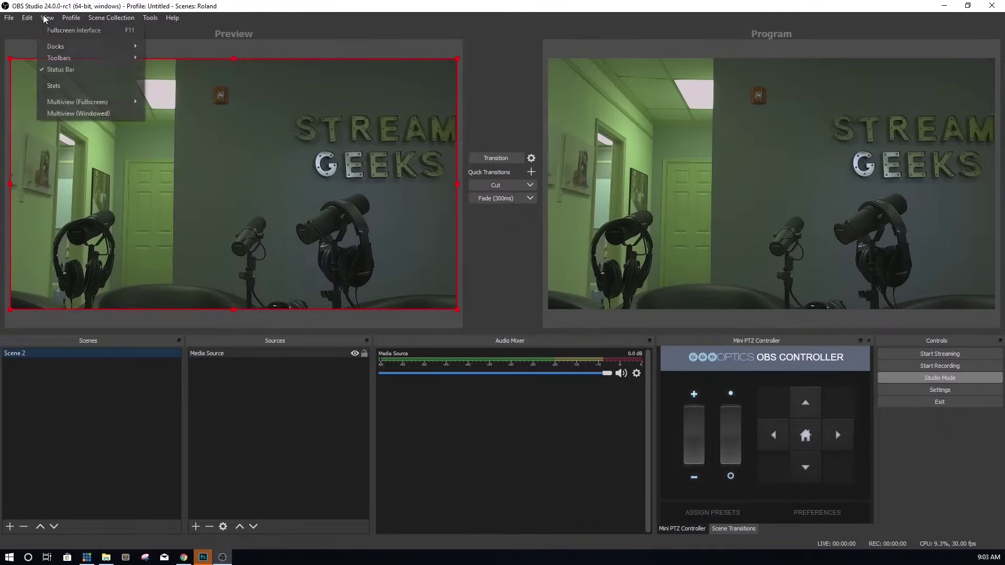
mouse_move(56, 46)
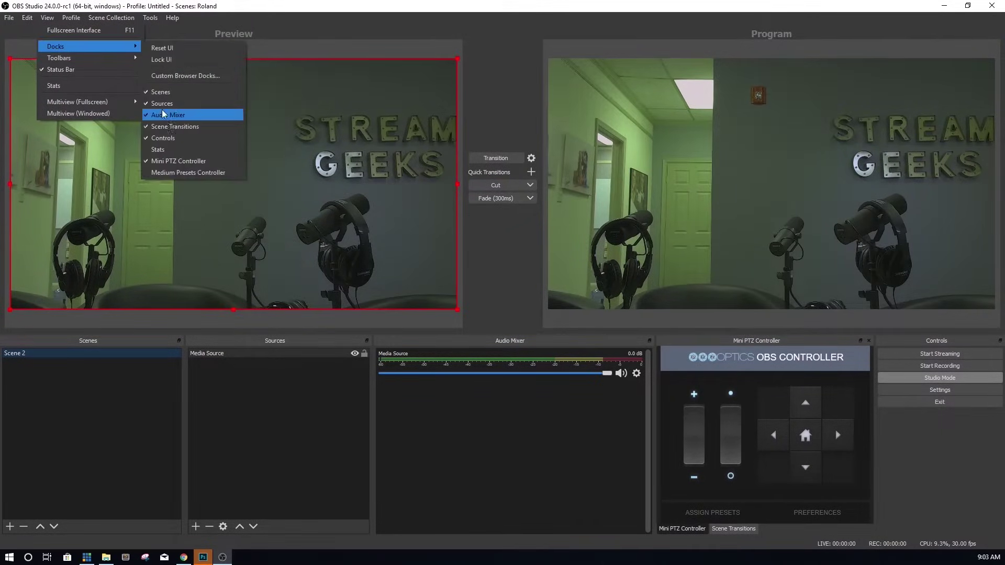
left_click(174, 172)
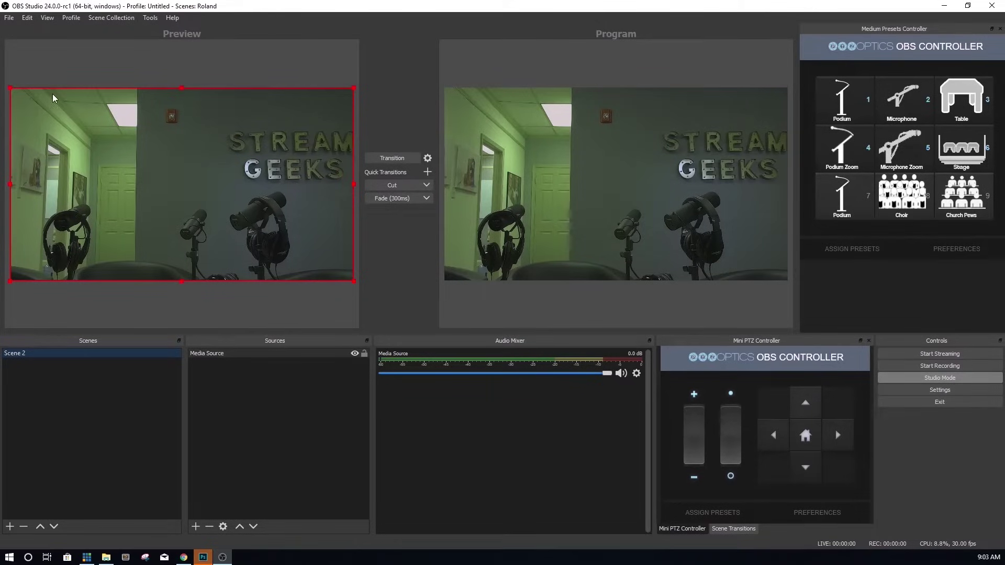
Step: Hide the Mini PTZ Controller dock
left_click(47, 17)
mouse_move(55, 46)
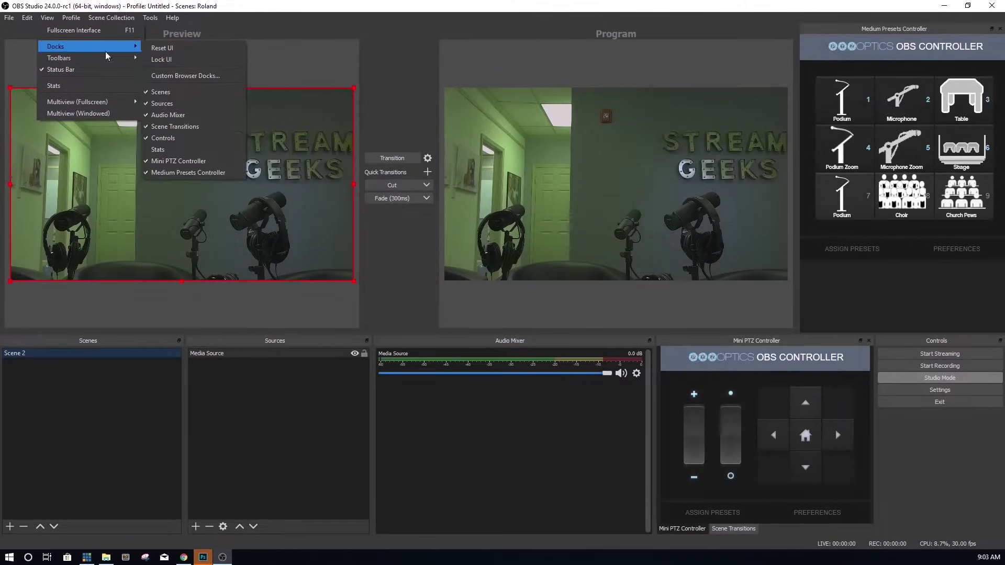
left_click(173, 165)
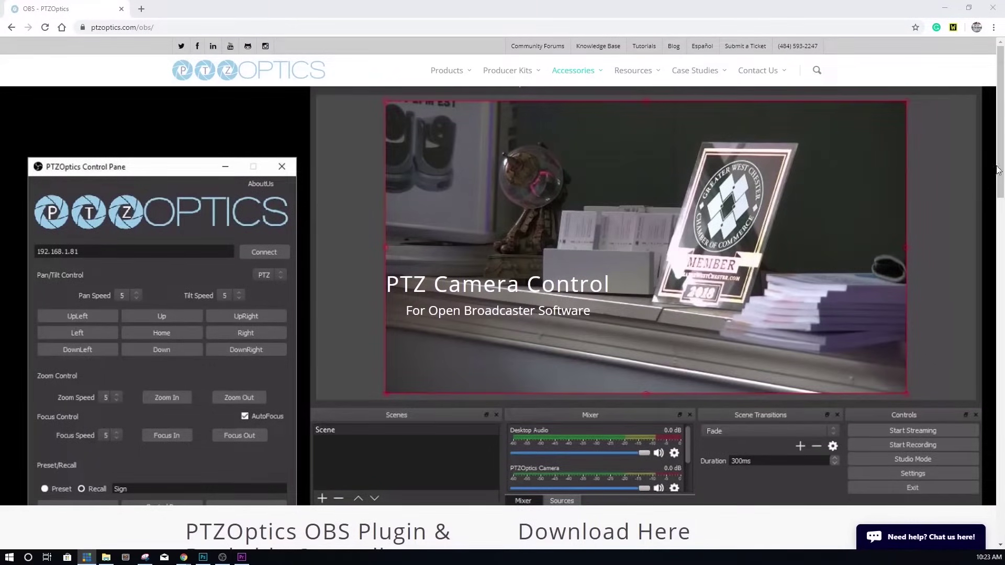
Step: Submit the PTZOptics download form and download the OBS Dock Modules zip package
left_click_drag(998, 170, 1003, 326)
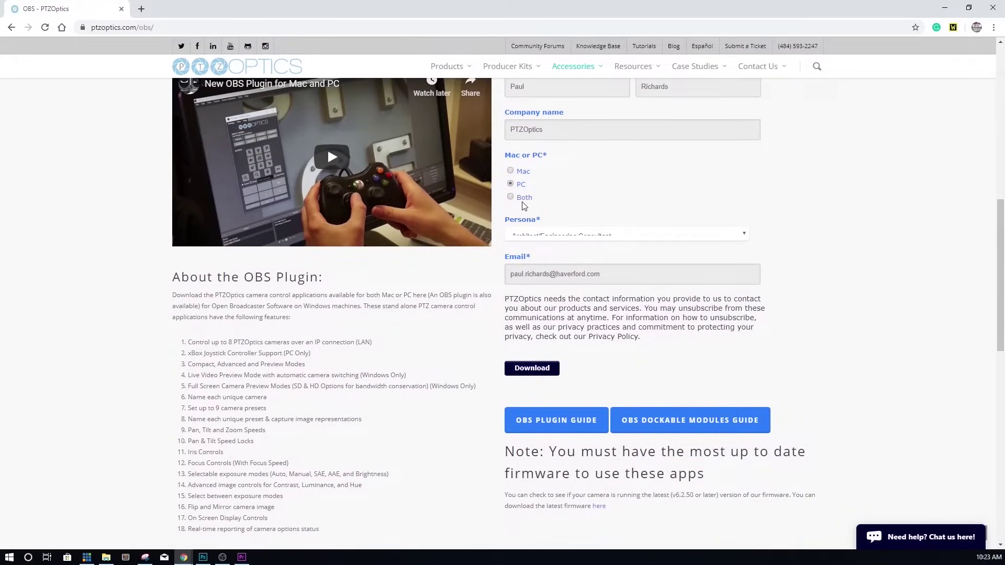
left_click(542, 369)
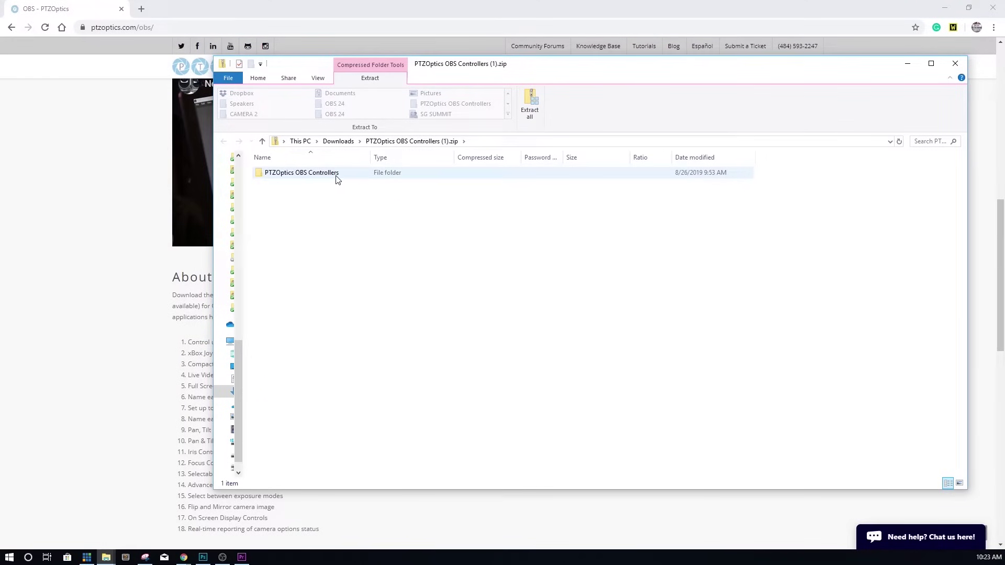
left_click(337, 176)
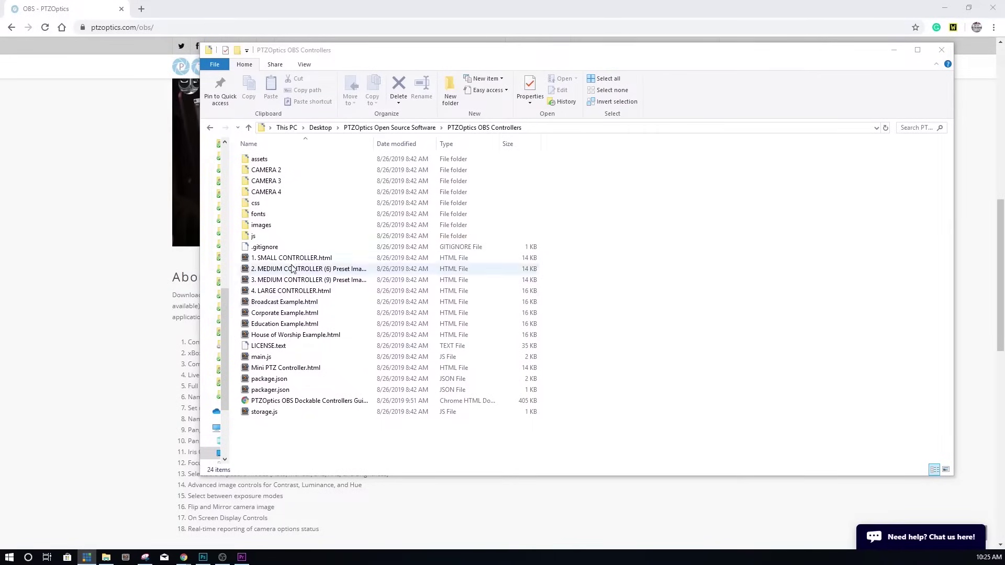
Step: Open SMALL CONTROLLER.html in Google Chrome
left_click(296, 259)
left_click(305, 270)
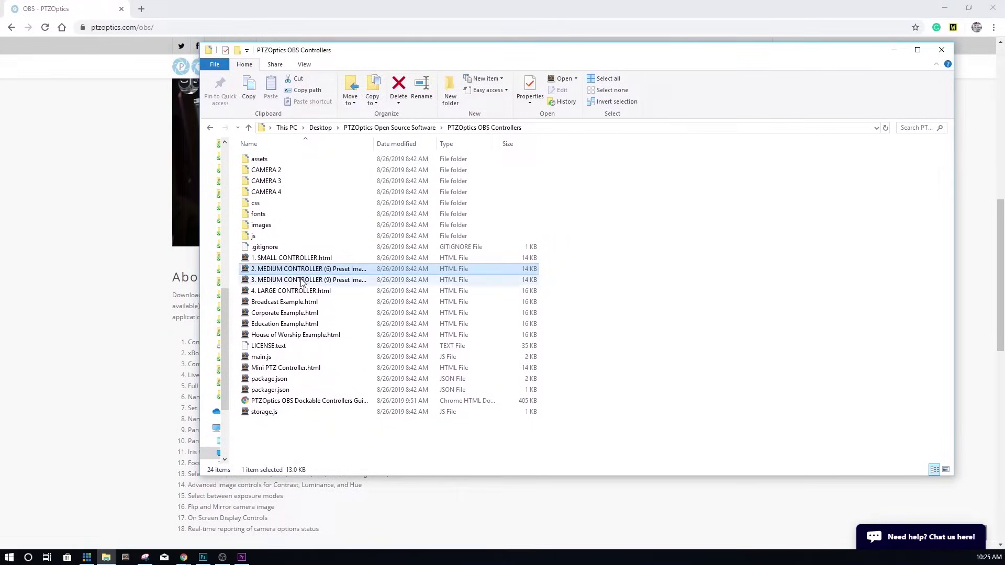
left_click(306, 280)
left_click(301, 291)
left_click(292, 258)
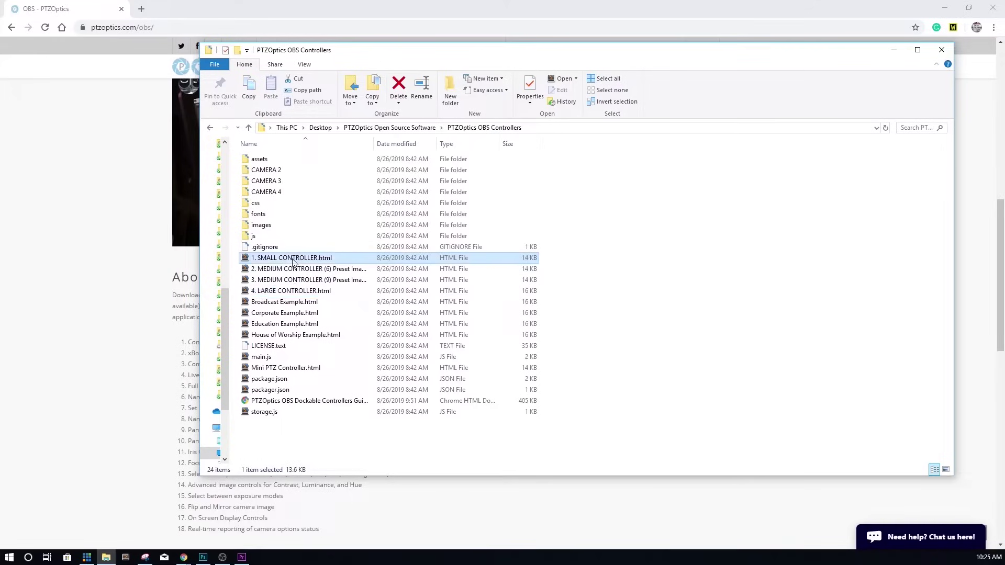
right_click(292, 259)
mouse_move(413, 359)
left_click(471, 366)
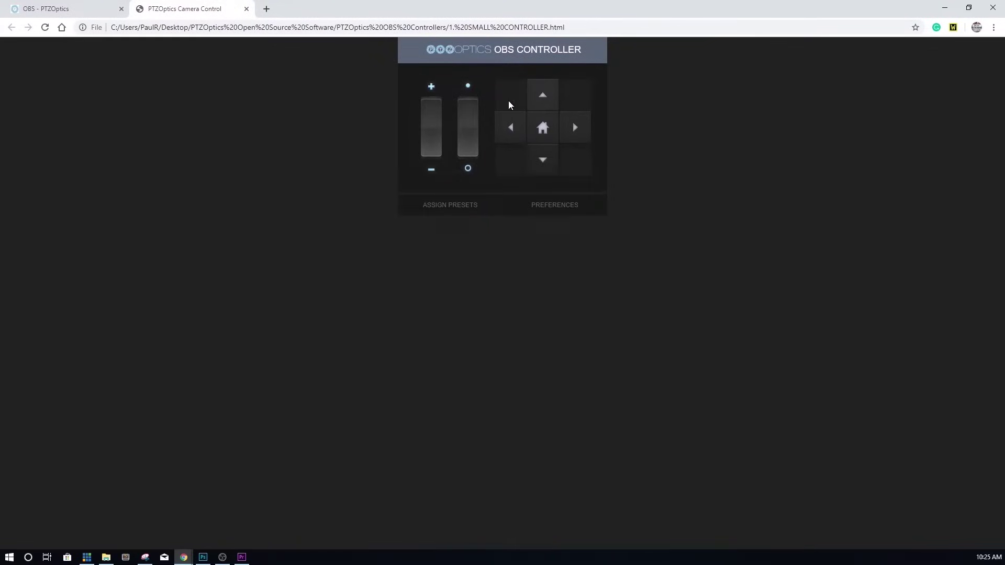
Step: Open the 9-preset medium controller page in Google Chrome
left_click(106, 558)
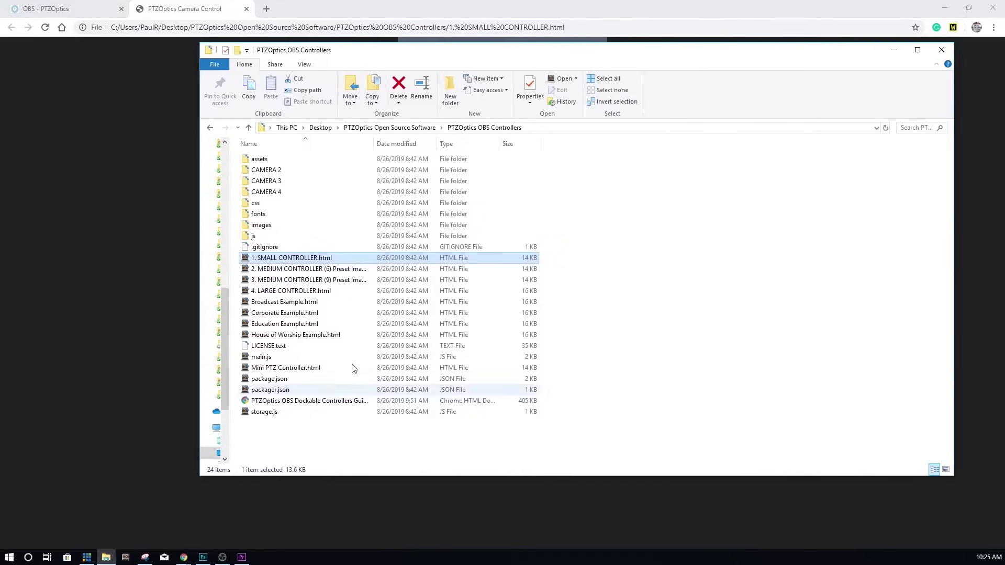
left_click(296, 270)
left_click(293, 282)
right_click(293, 286)
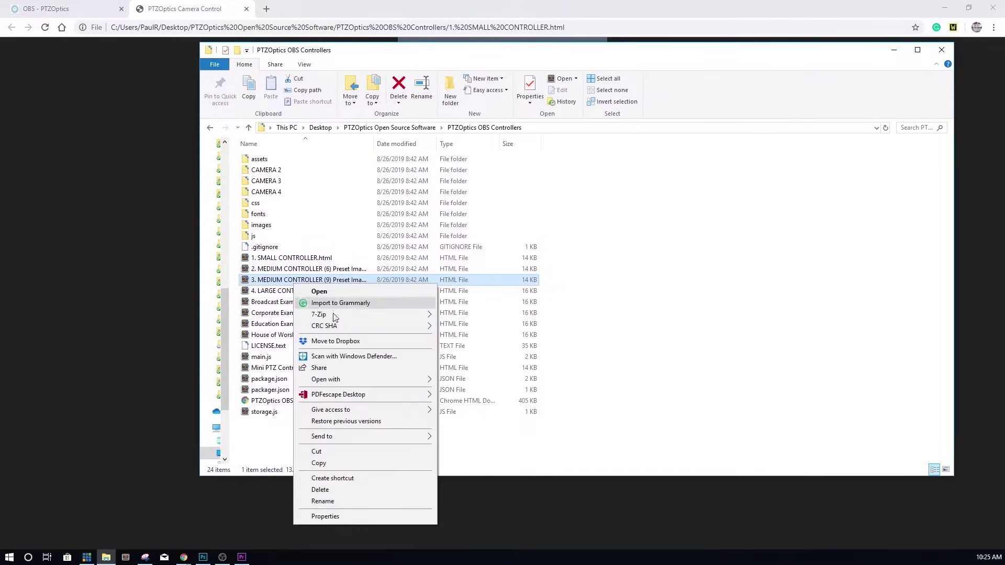
mouse_move(407, 387)
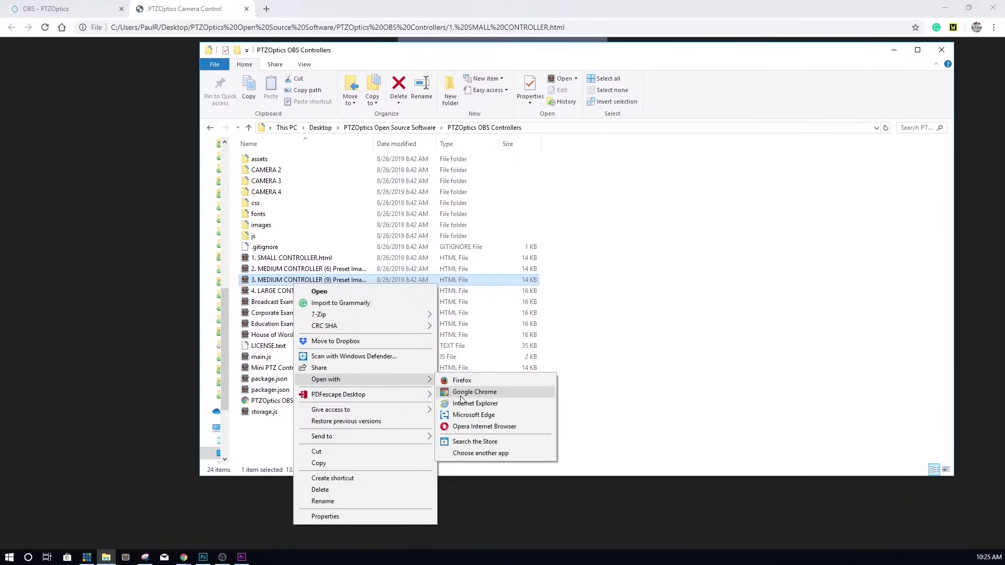
left_click(460, 396)
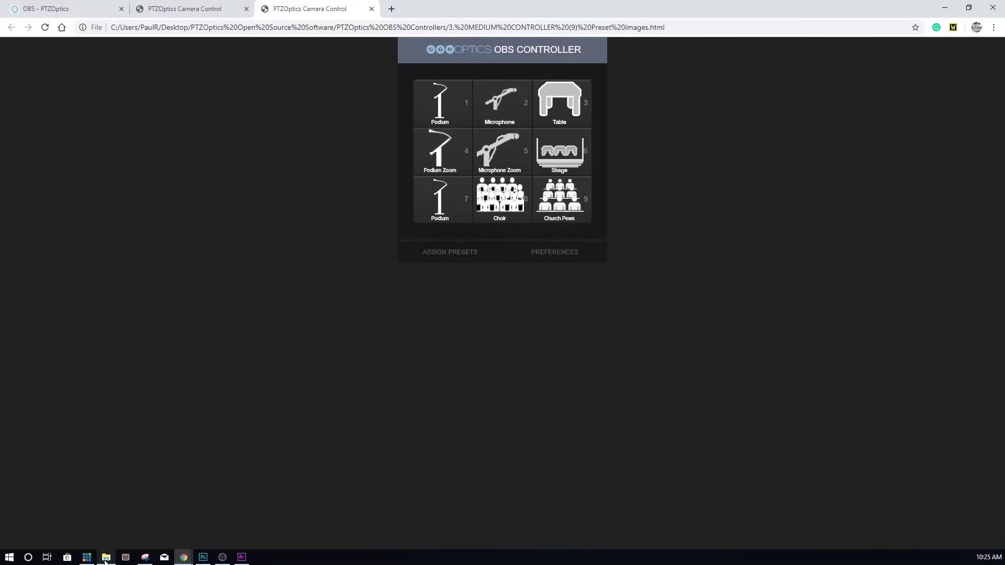
Step: Open LARGE CONTROLLER.html in Google Chrome
left_click(106, 558)
right_click(295, 291)
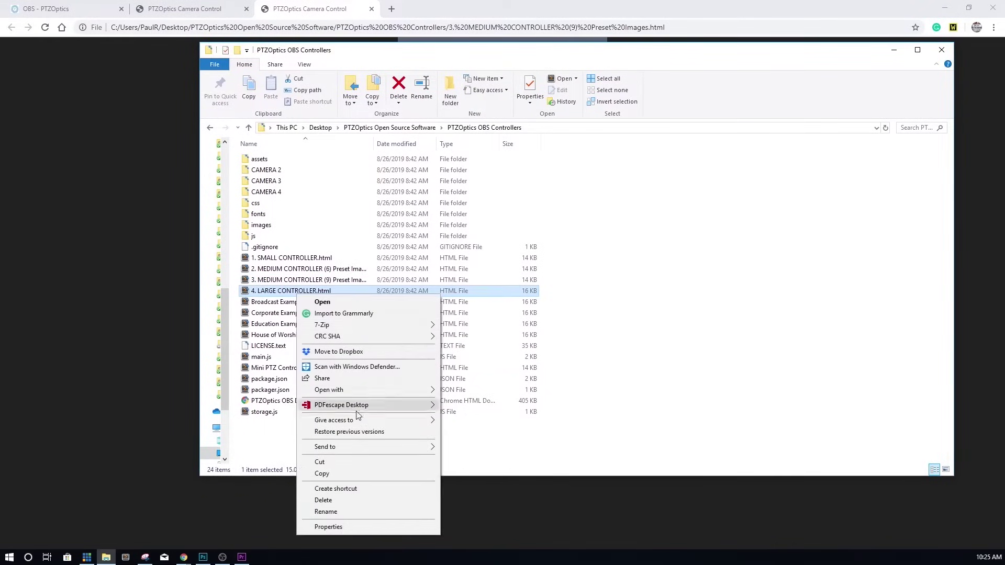
mouse_move(366, 390)
left_click(498, 405)
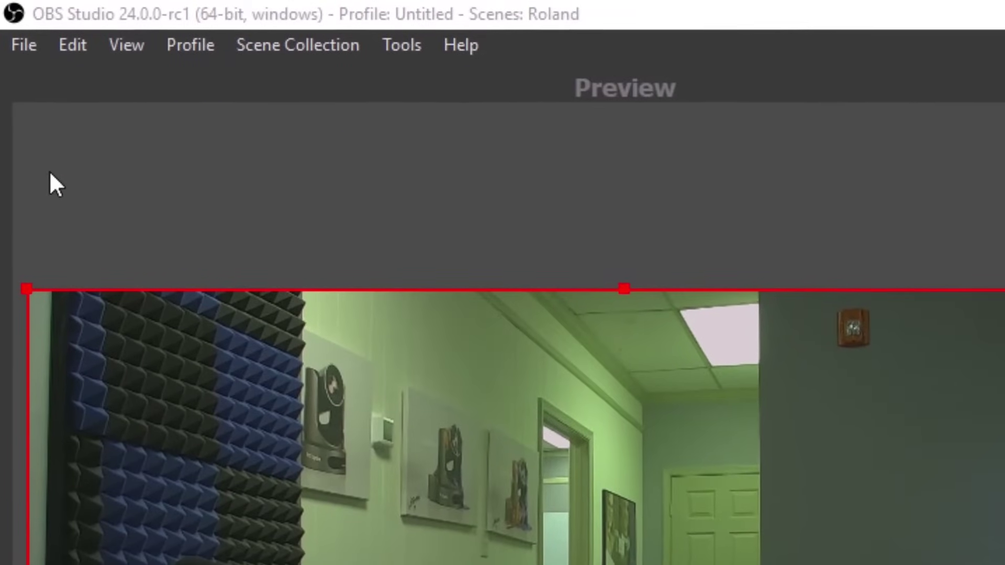
Step: Add a custom browser dock 'Mini PTZ Controller' with the SMALL CONTROLLER.html address and apply
left_click(133, 45)
mouse_move(108, 123)
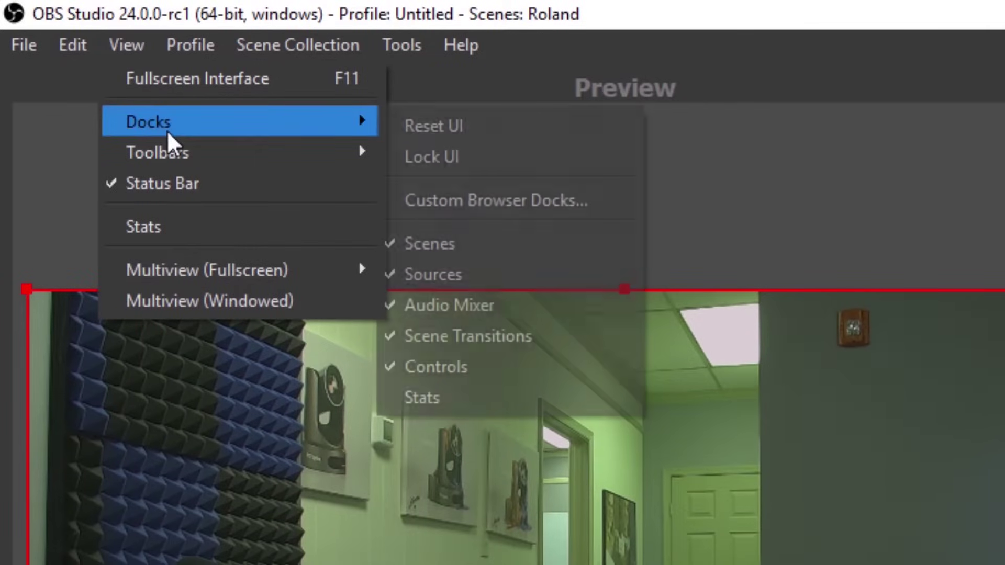
left_click(458, 204)
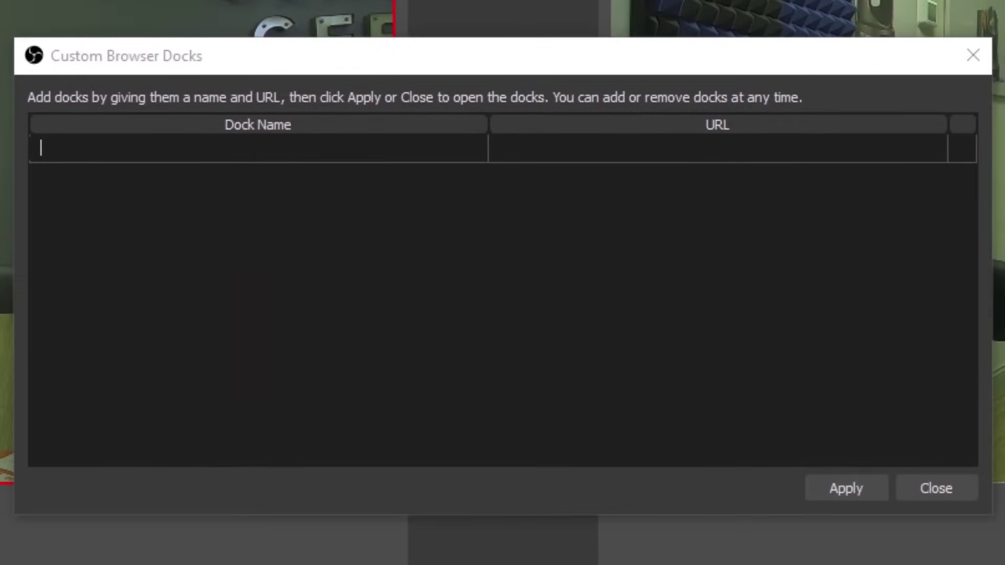
left_click(283, 153)
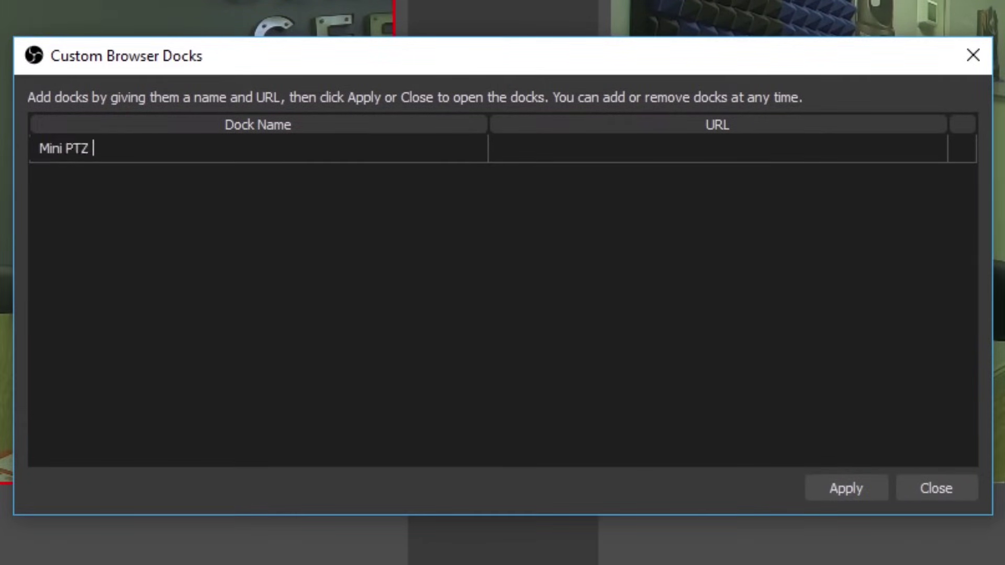
type("Mini PTZ Controller")
key("Tab")
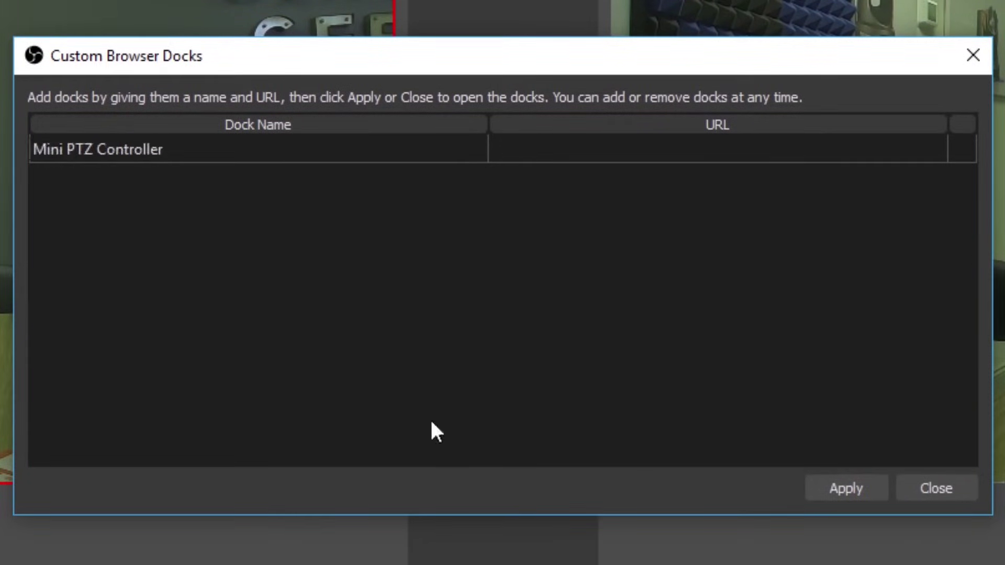
key("ctrl+v")
key("alt+Tab")
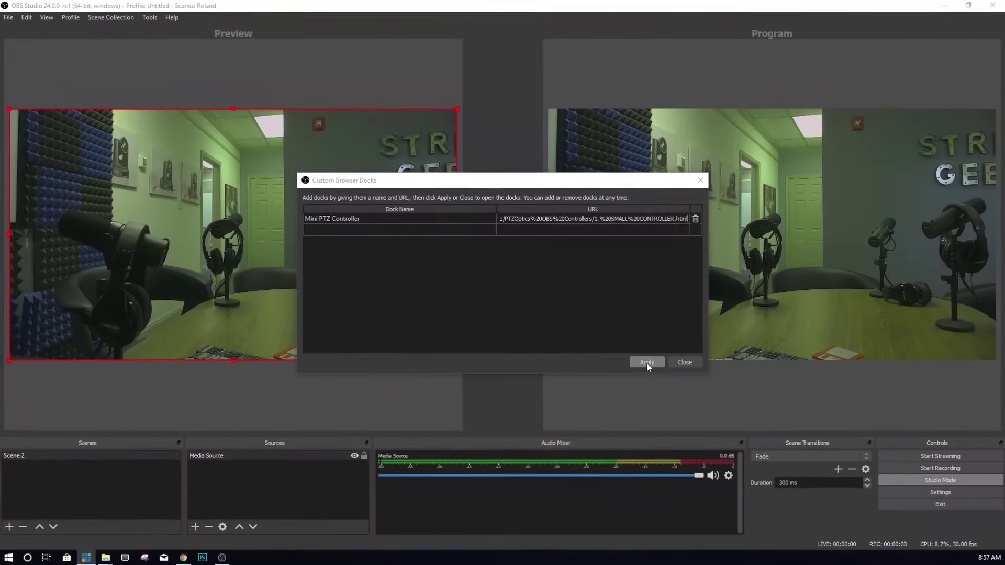
left_click(846, 489)
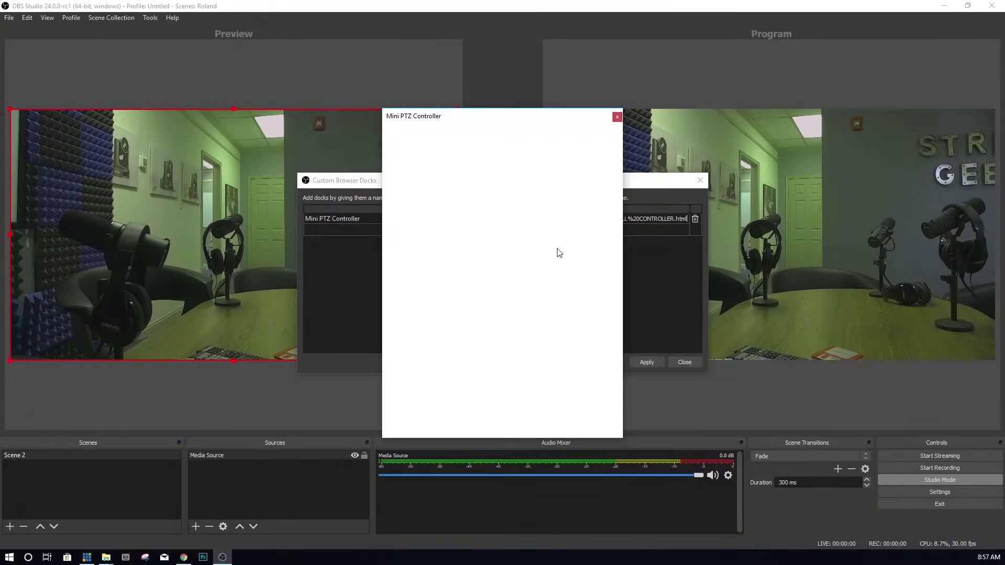
Step: Place the Mini PTZ Controller dock and enlarge it to show all its controls
left_click_drag(465, 117, 804, 463)
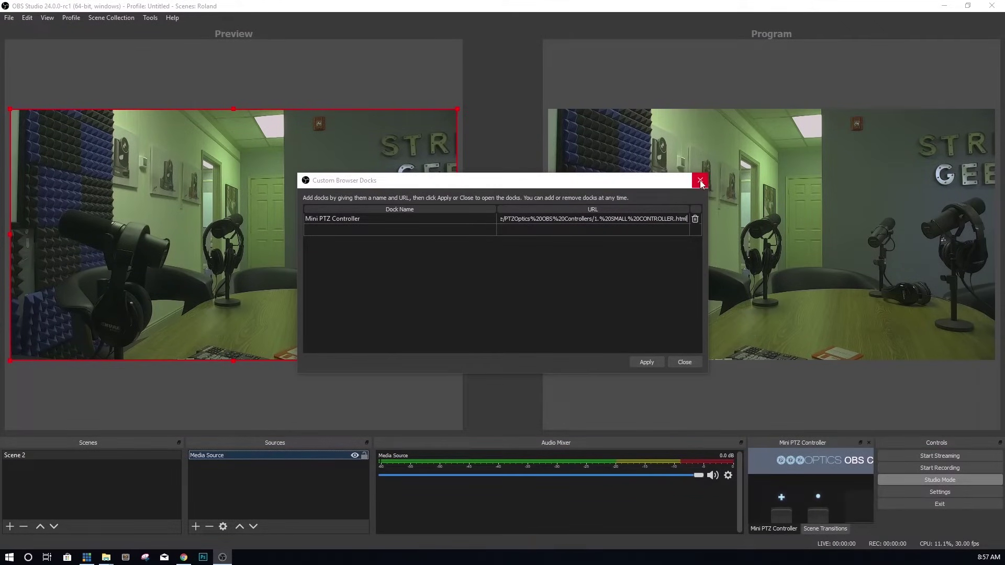
left_click(700, 181)
left_click_drag(761, 436, 753, 347)
left_click_drag(745, 402, 655, 394)
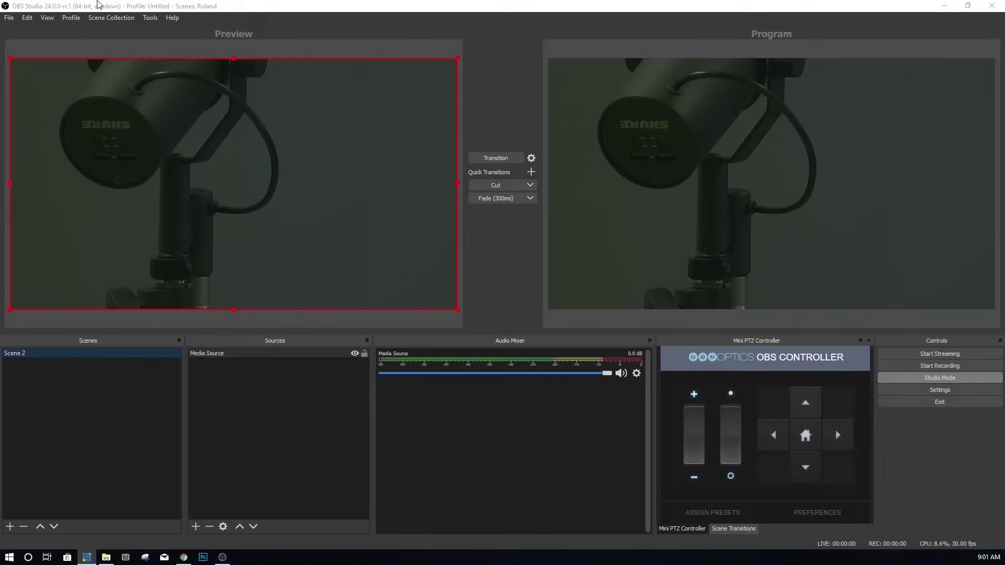
Step: Add a custom browser dock 'Medium Presets Controller' with the medium controller page address and apply
left_click(34, 18)
mouse_move(47, 18)
mouse_move(52, 46)
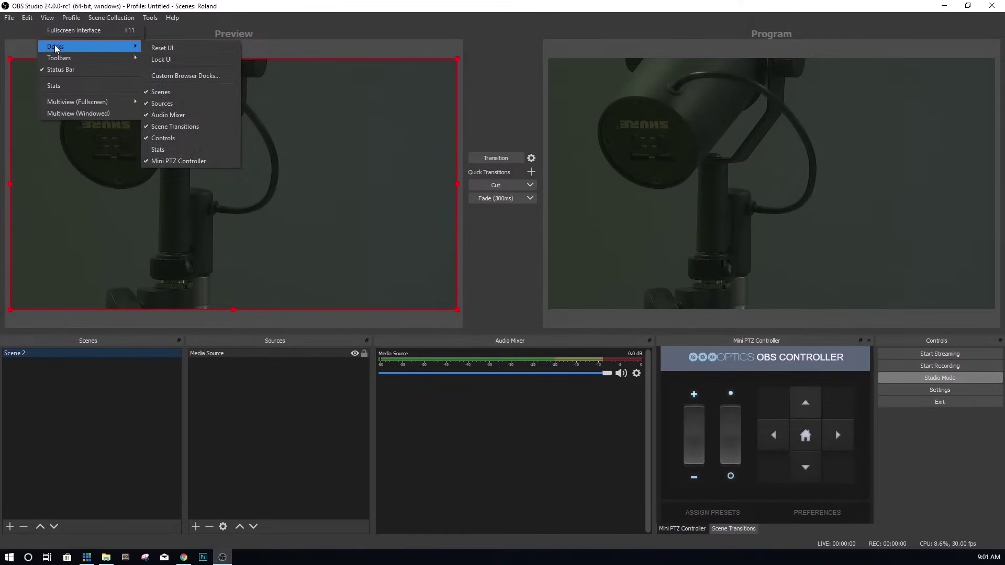
left_click(181, 76)
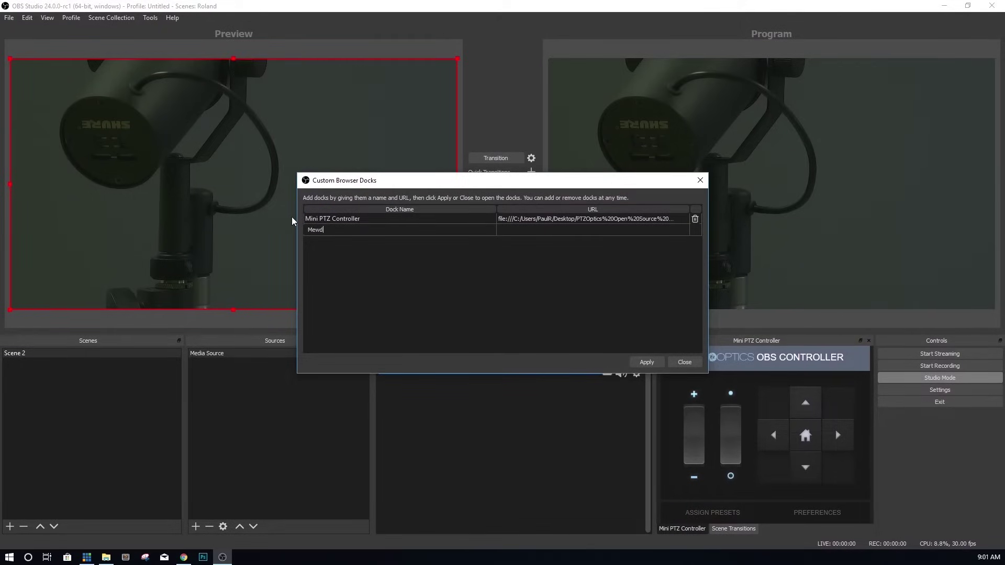
type("Medium Presets Controller")
key("ctrl+v")
left_click(639, 362)
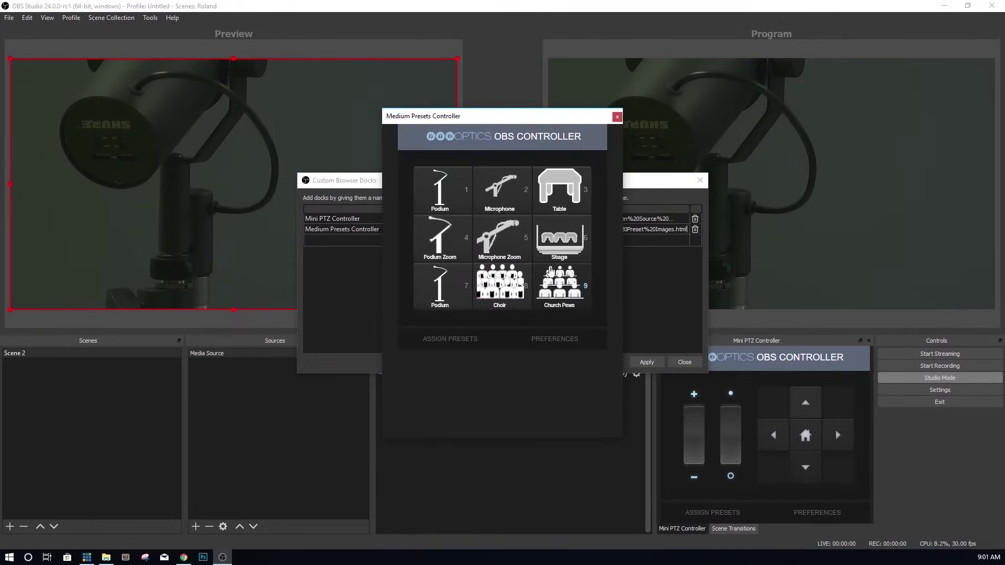
Step: Dock the Medium Presets Controller on the right edge and widen it to show all presets
left_click_drag(437, 116, 983, 131)
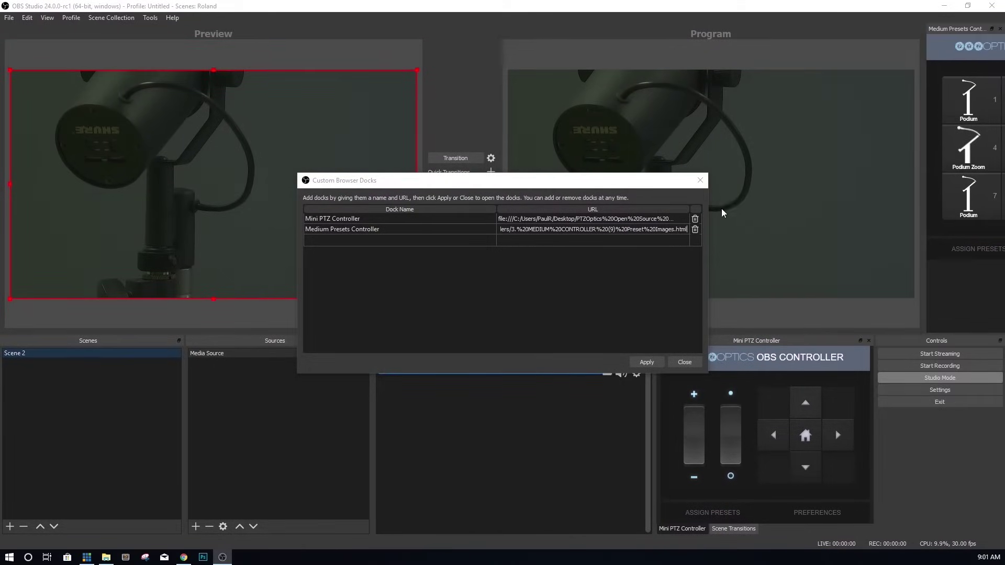
left_click(701, 181)
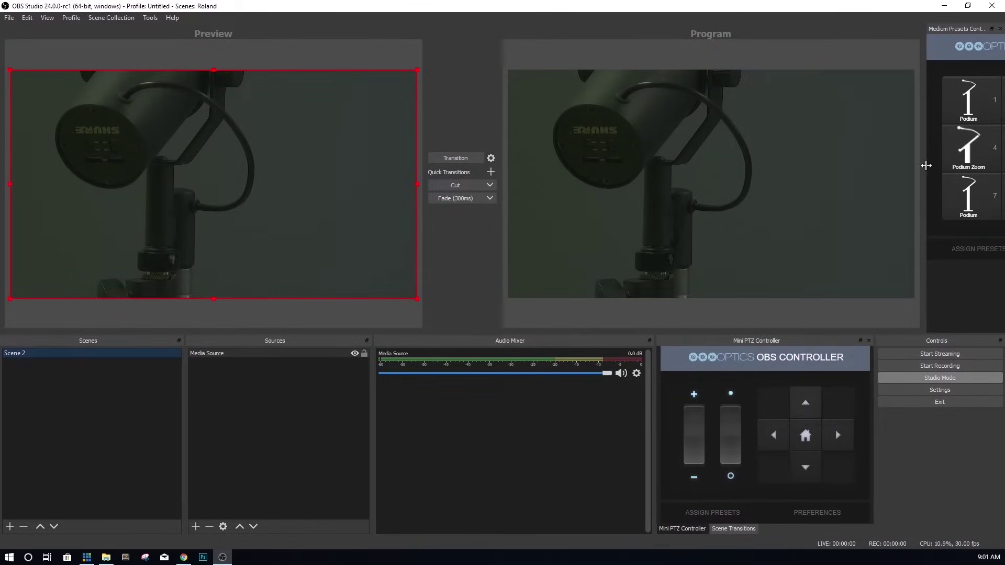
left_click_drag(921, 163, 796, 170)
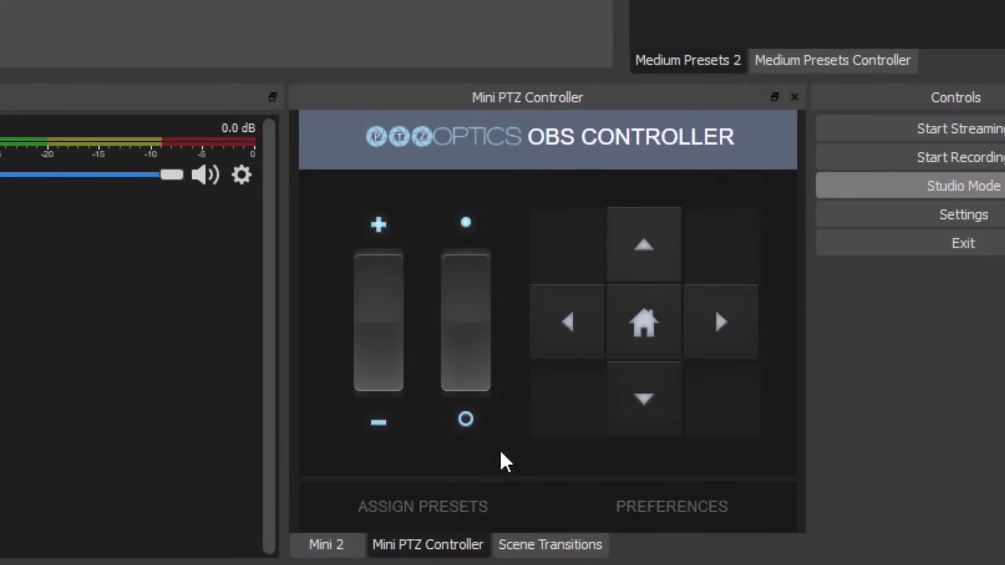
Step: Switch between the Mini 2, Mini PTZ Controller and Scene Transitions dock tabs
left_click(329, 551)
left_click(429, 547)
left_click(560, 544)
left_click(448, 547)
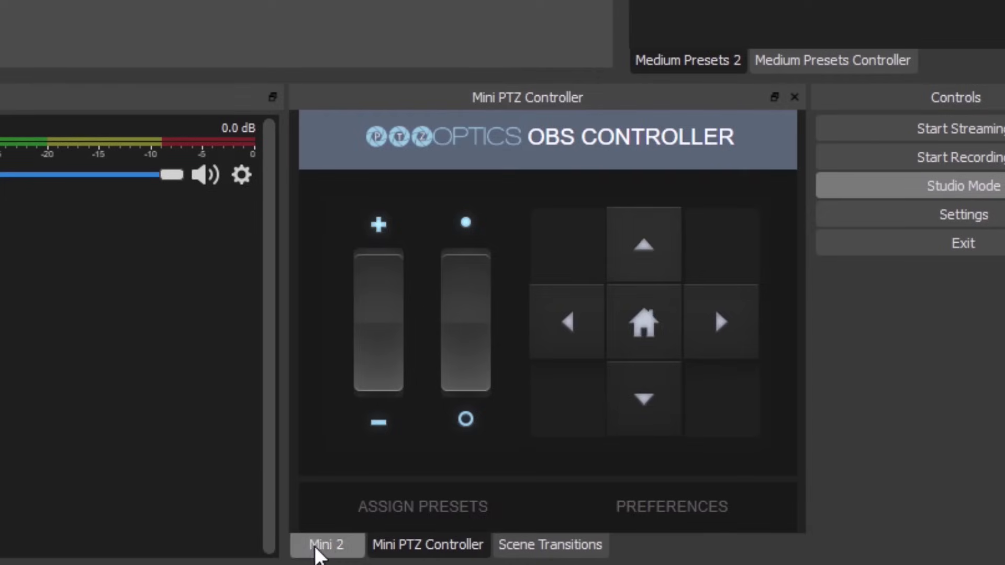
left_click(317, 549)
left_click(399, 547)
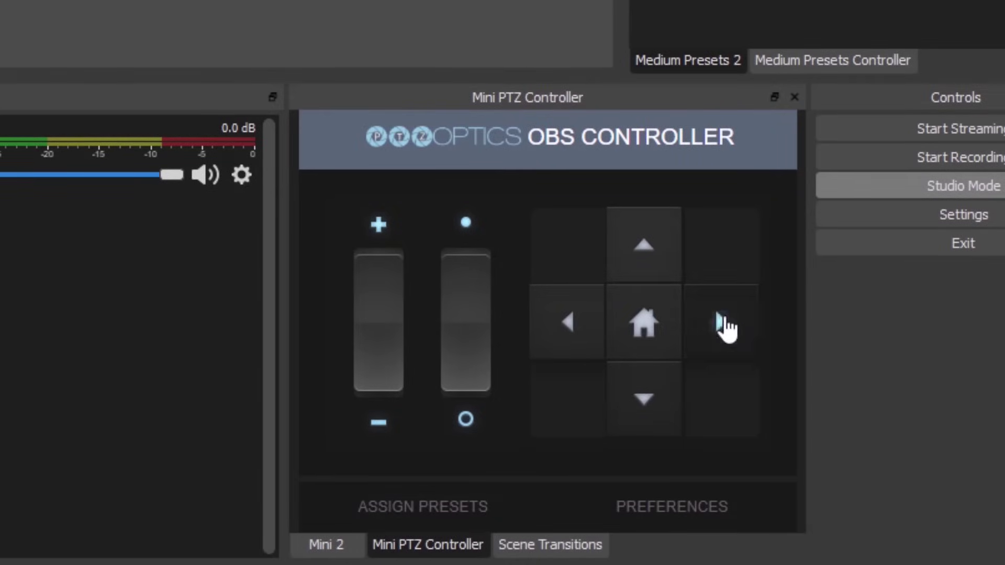
Step: Pan the camera right, then recall the Podium preset for the green-lit room view
left_click(727, 328)
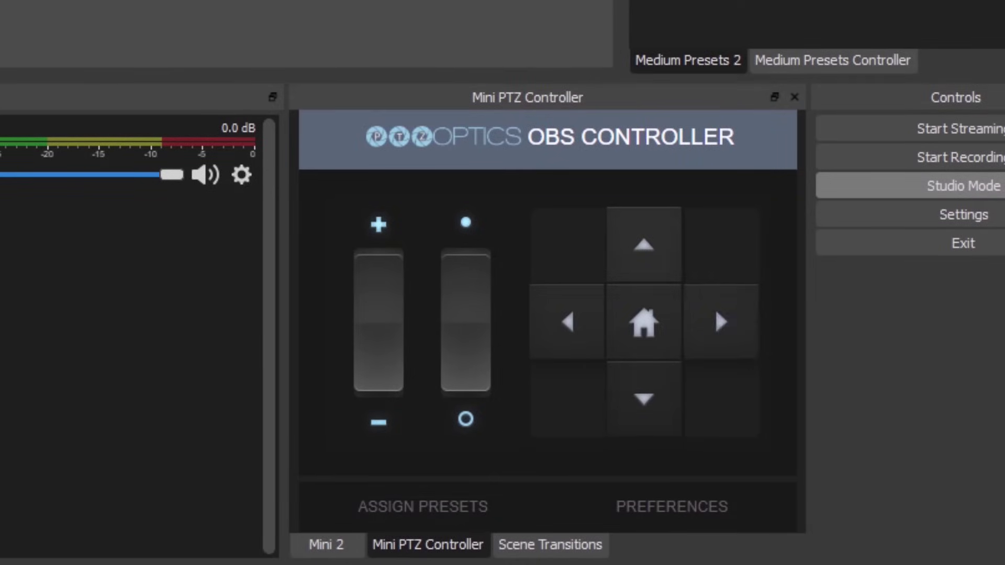
left_click(323, 543)
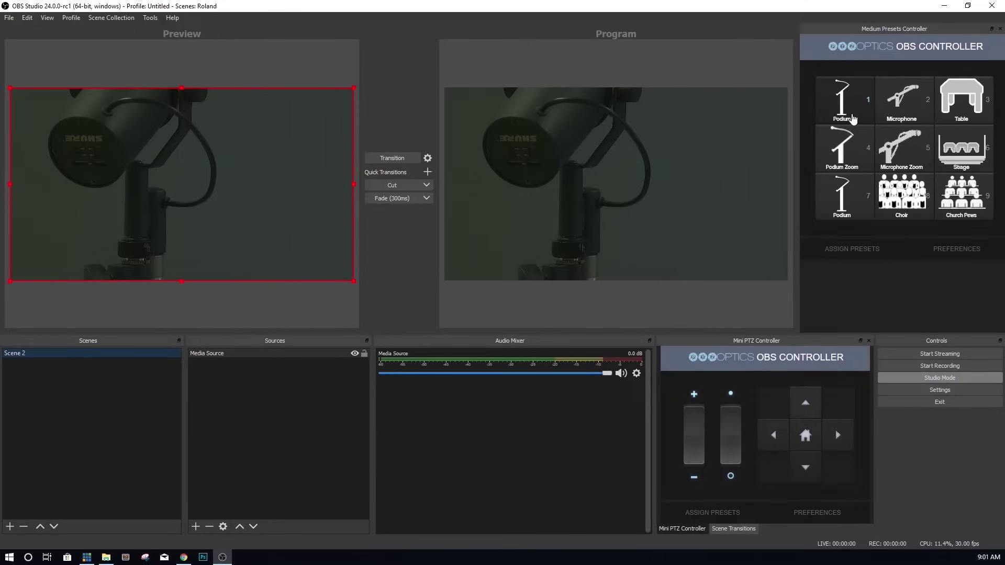
left_click(853, 119)
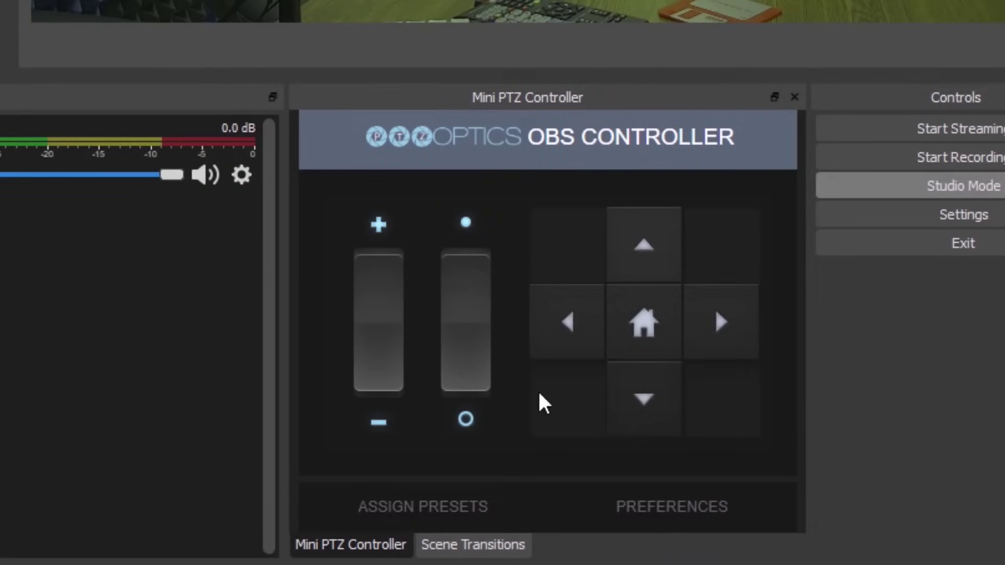
Step: Change the Mini PTZ Controller's IP address to 192.168.1.67 and reload the camera
left_click(651, 507)
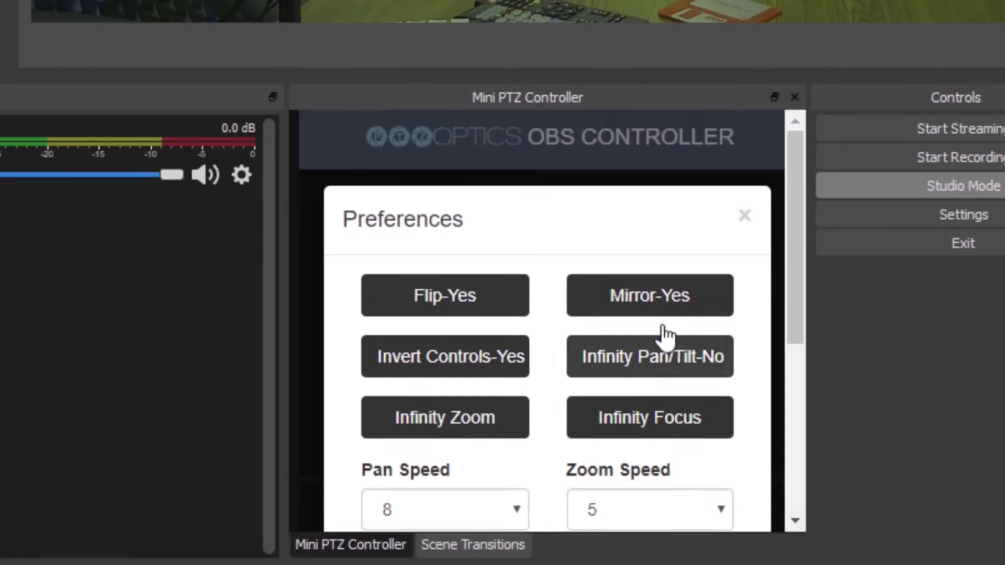
scroll(784, 241, "down", 5)
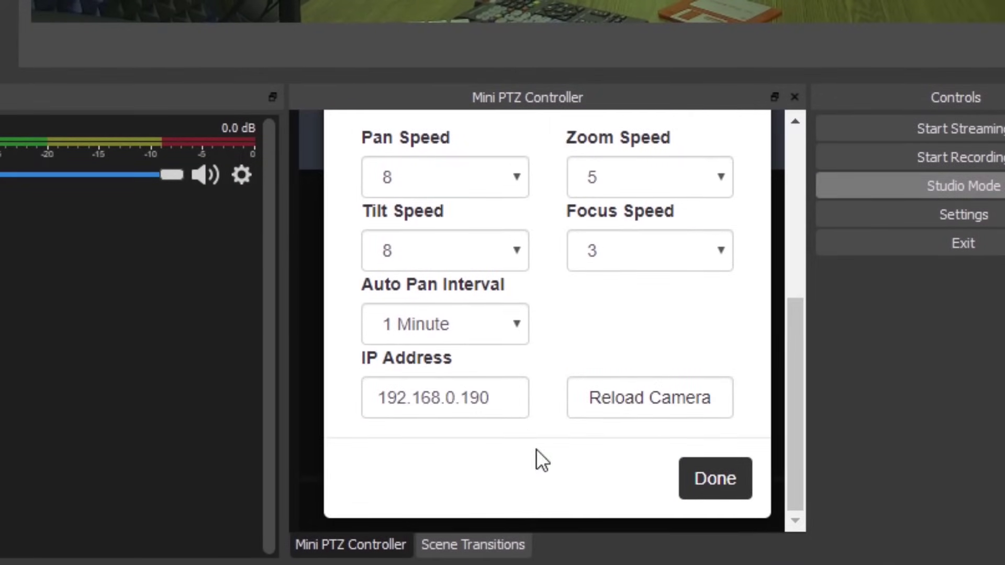
left_click_drag(504, 402, 359, 404)
type("192.168.1.67")
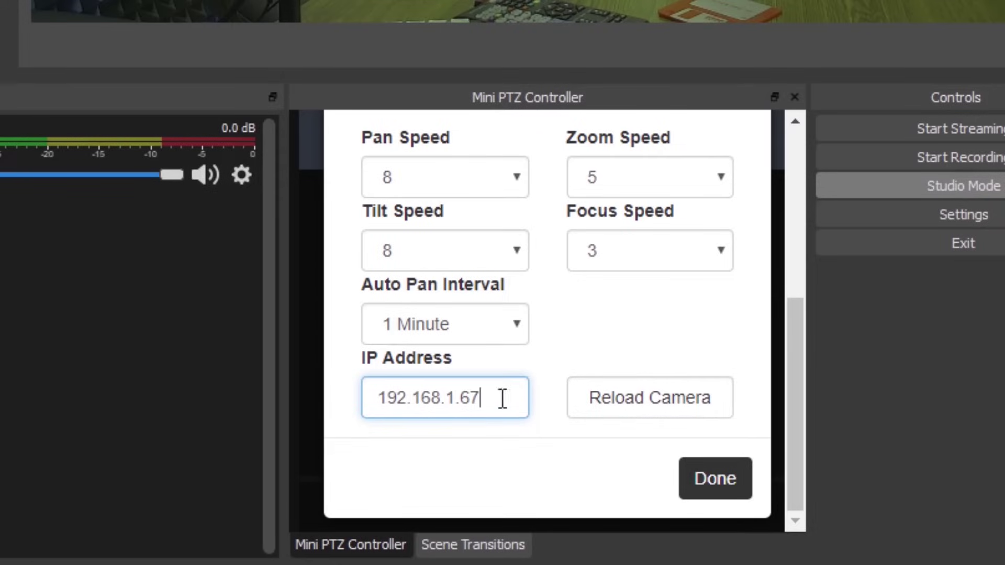
left_click(640, 408)
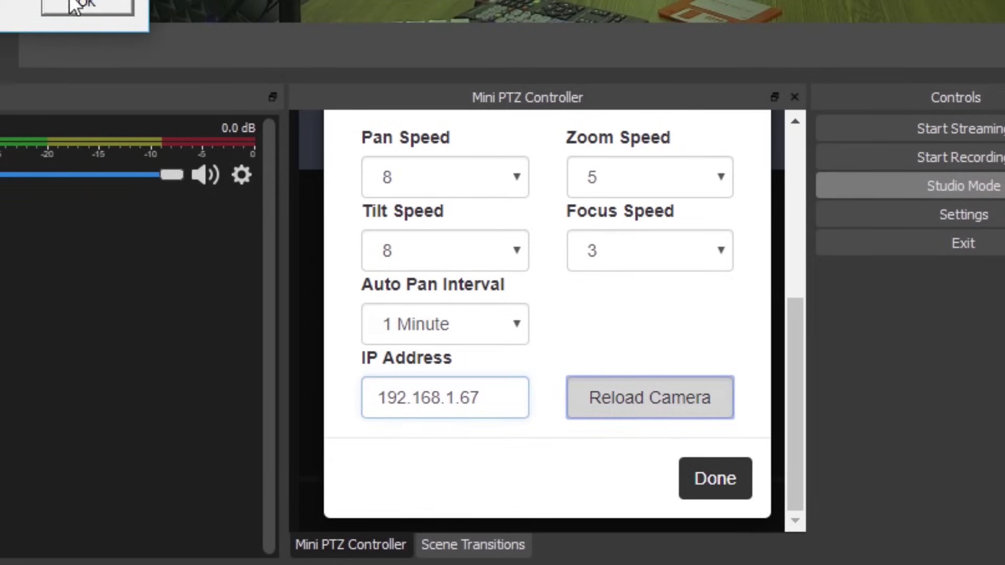
left_click(78, 8)
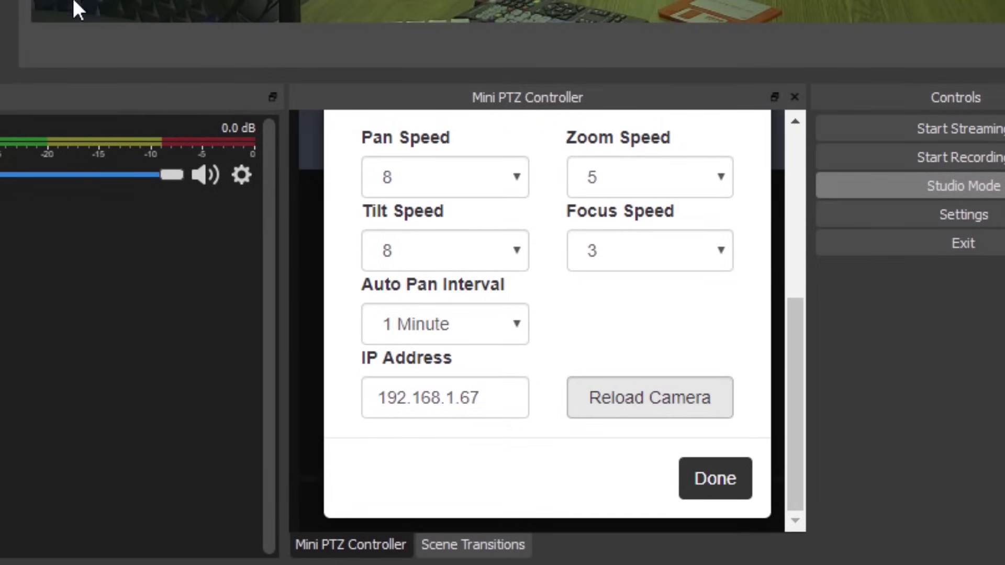
Step: Recall the Stream Geeks wall preset, then tilt down, pan right and zoom onto the microphone
left_click(737, 486)
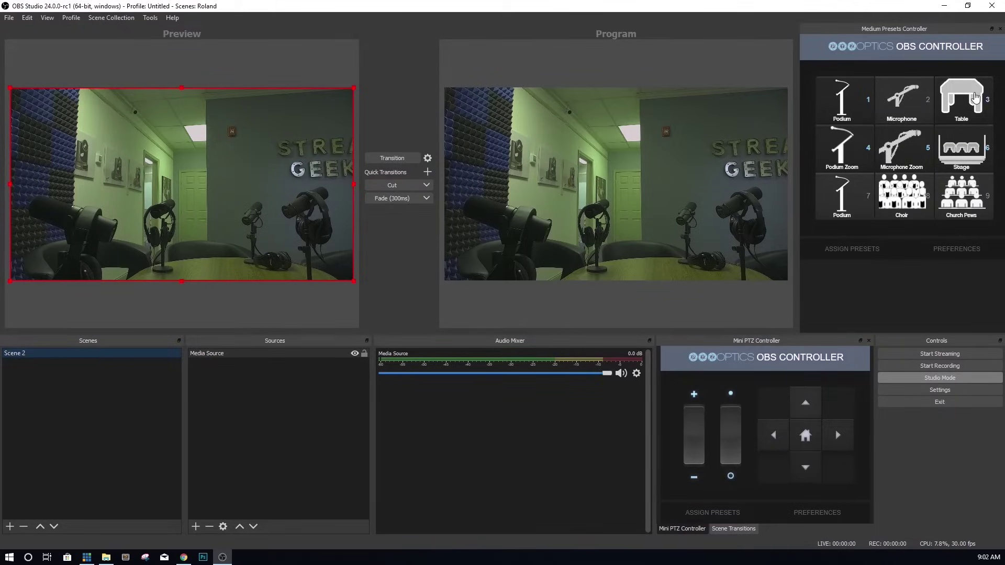
left_click(902, 104)
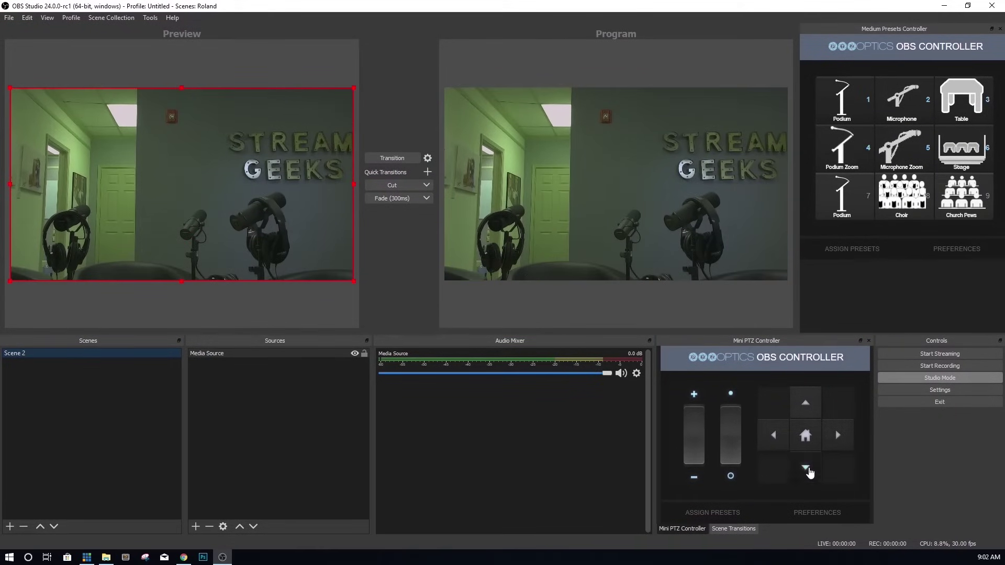
left_click(809, 473)
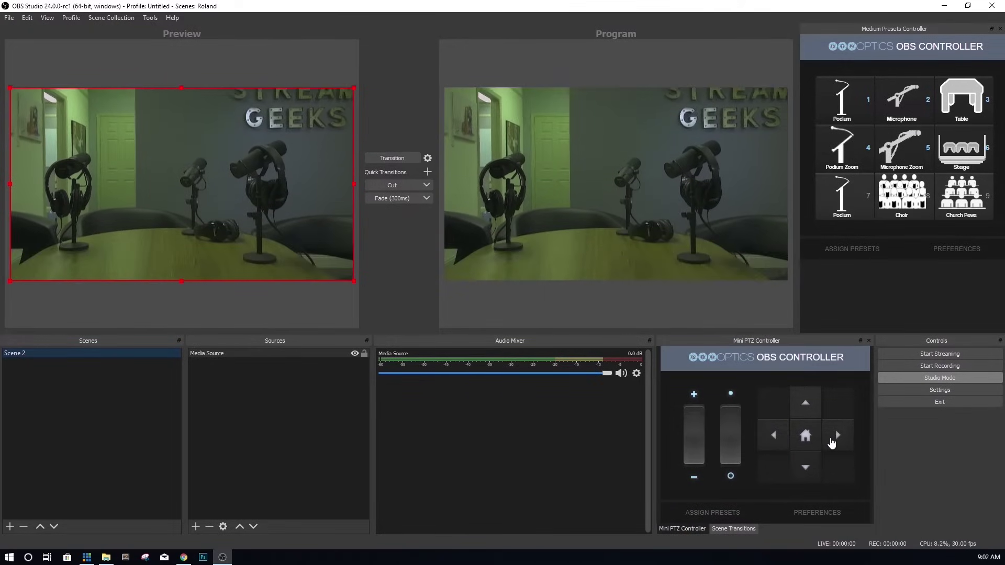
left_click(833, 439)
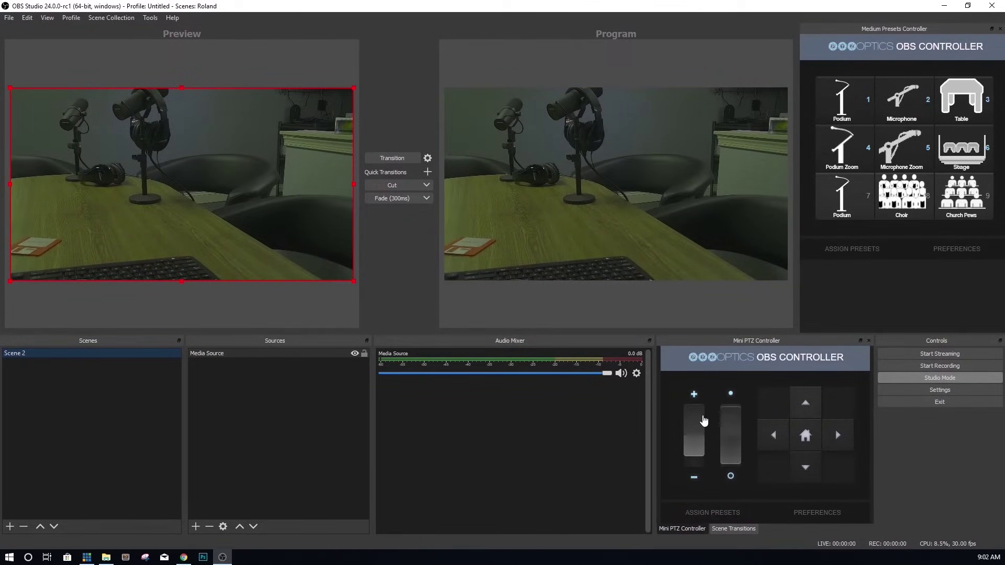
left_click_drag(704, 422, 702, 417)
Step: Pan the camera left and store that position as preset 4
left_click(843, 249)
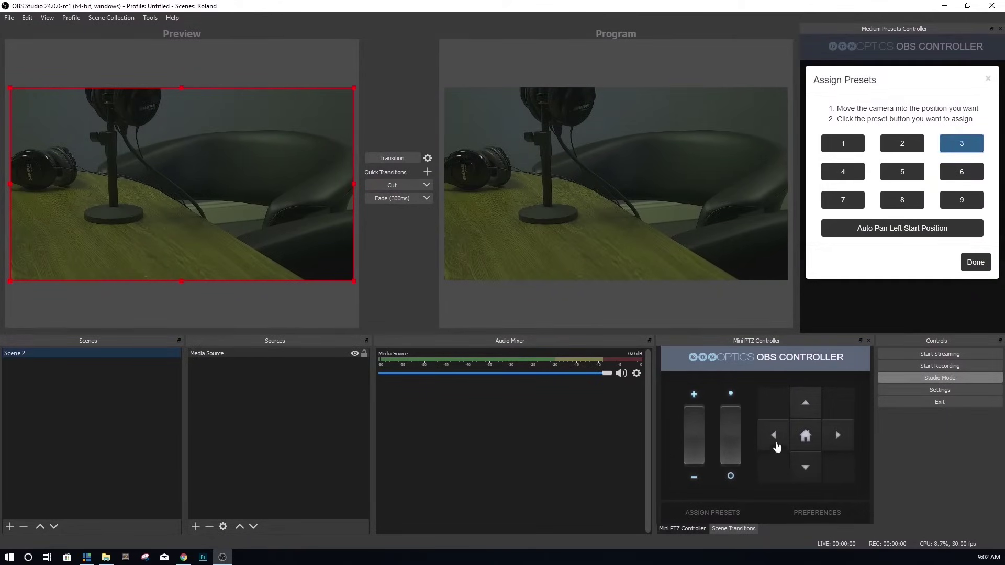
left_click_drag(777, 440, 774, 435)
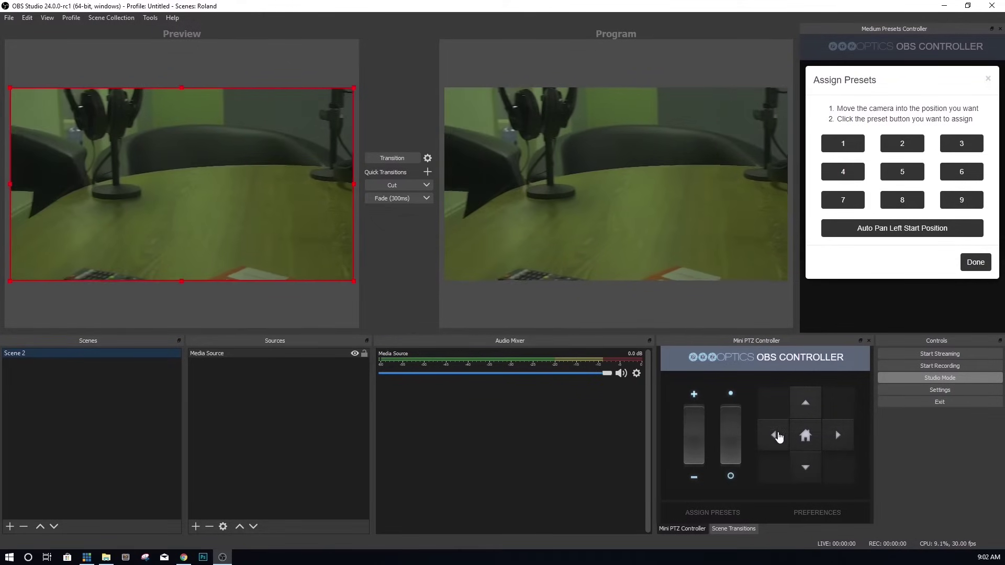
left_click(844, 173)
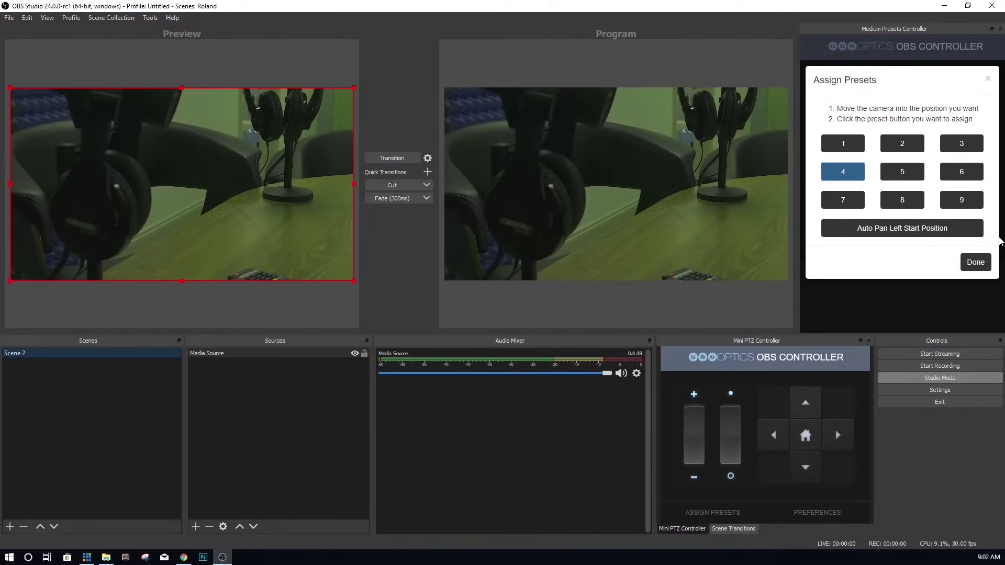
left_click(974, 265)
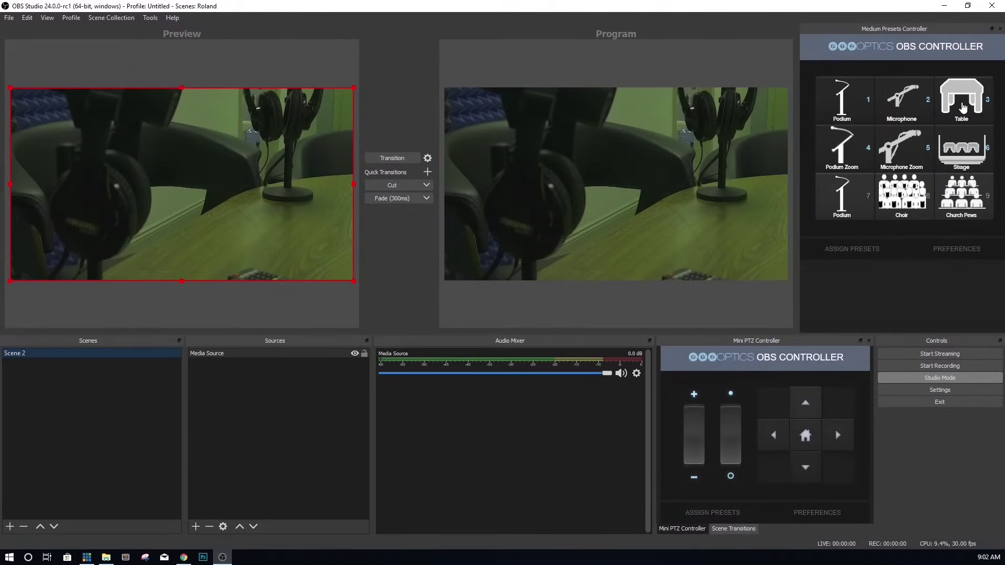
Step: Recall the Table, Podium Zoom and Microphone presets to reach a wide room shot
left_click(963, 107)
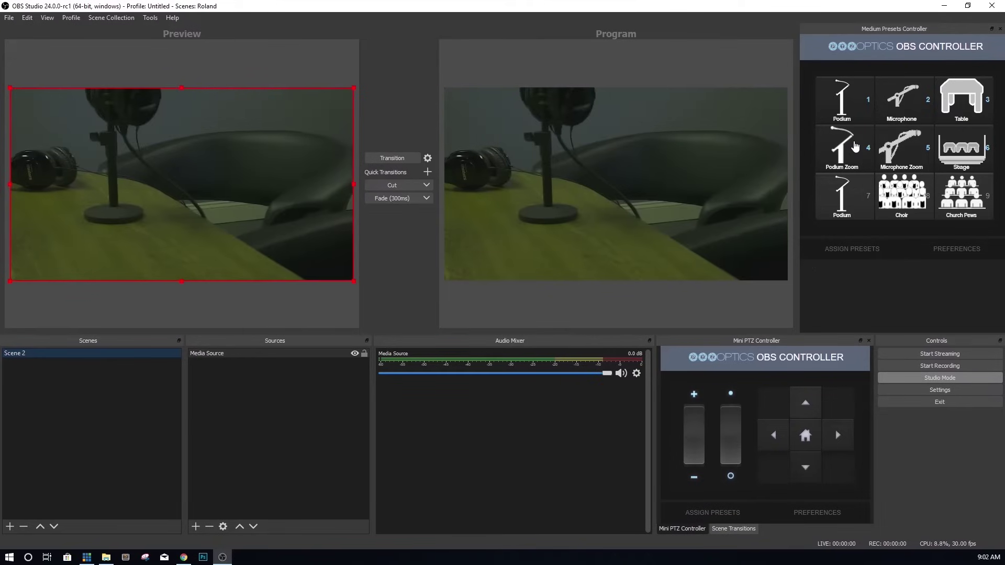
left_click(867, 160)
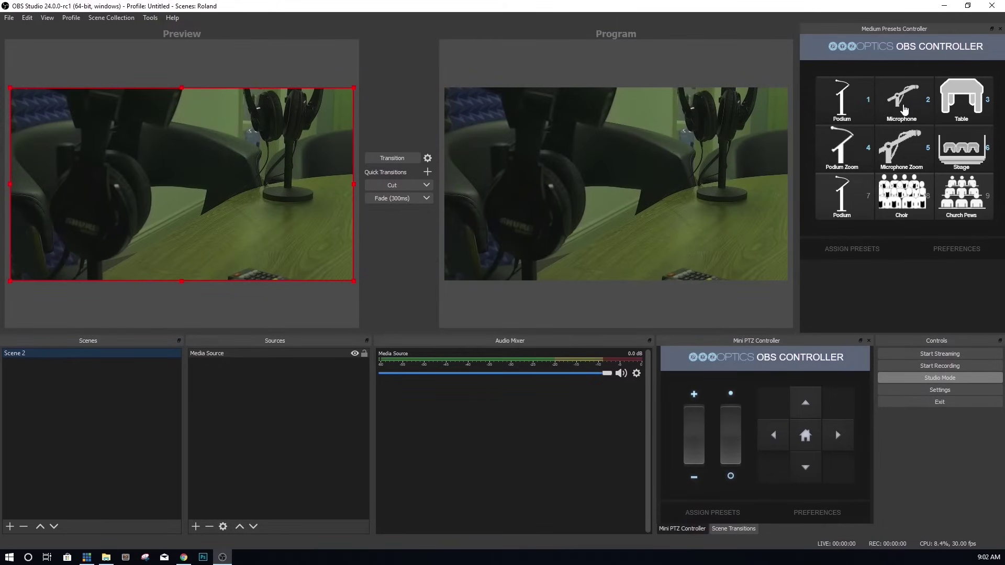
left_click(904, 109)
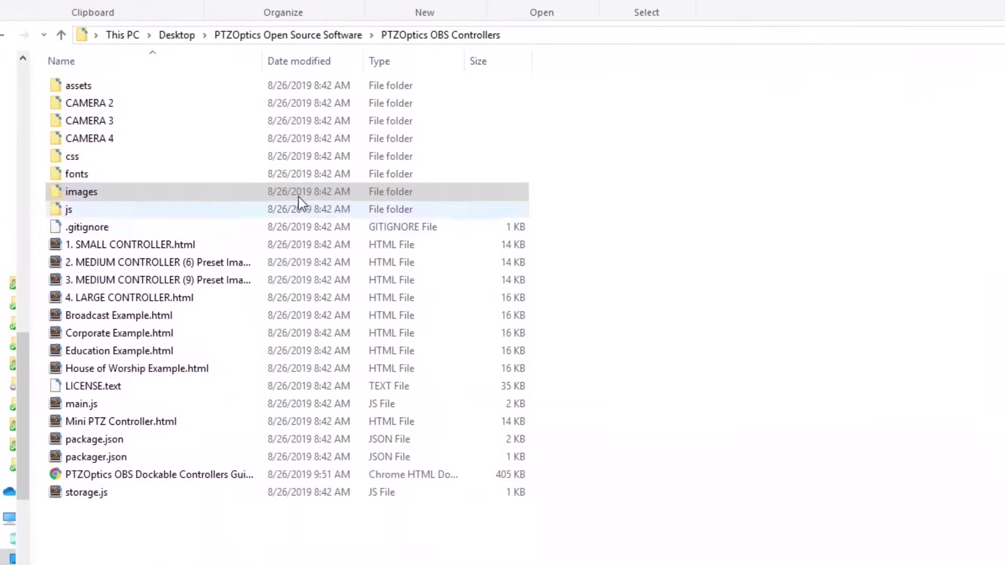
Step: Browse into the images folder, then its presets subfolder, to view the preset images like 9.png
left_click(323, 221)
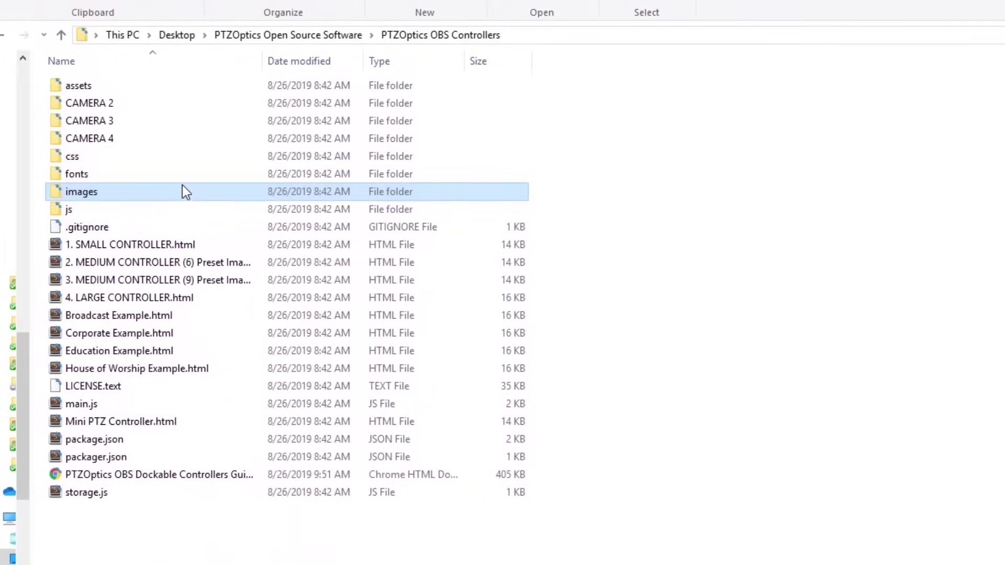
double_click(178, 189)
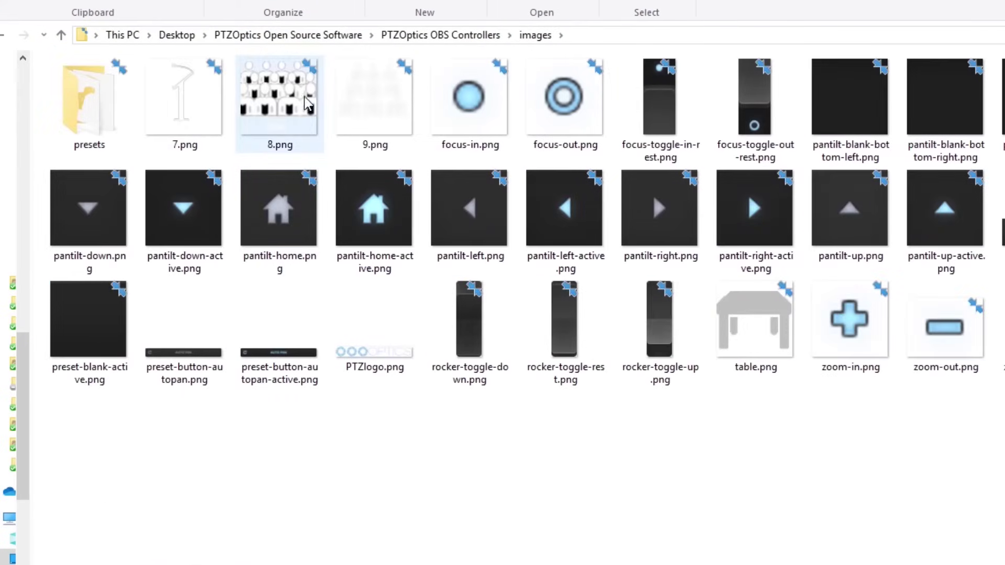
left_click(386, 108)
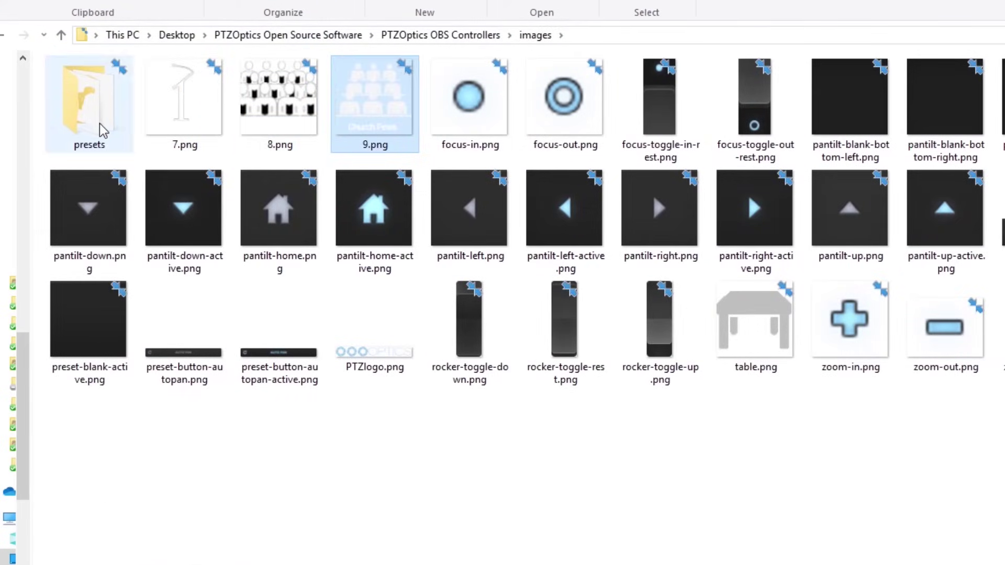
double_click(102, 129)
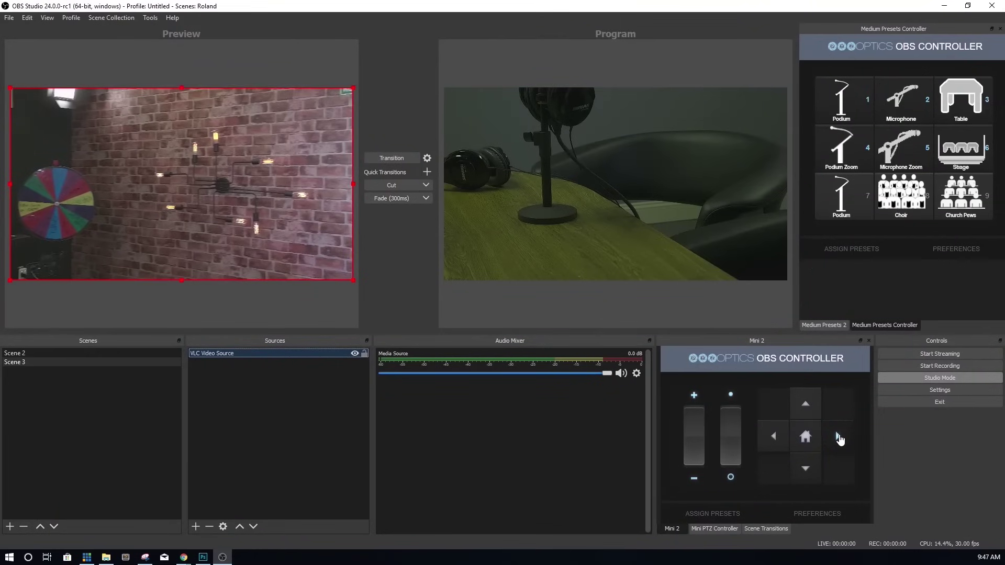
Step: Pan the Preview camera right, then zoom the Program camera out from the Mini PTZ Controller
left_click(837, 436)
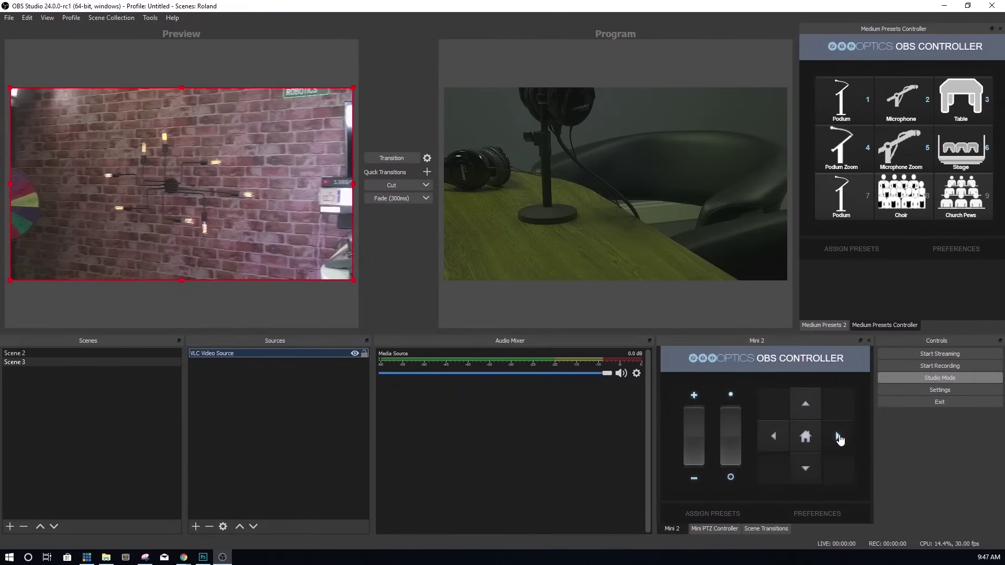
left_click(732, 529)
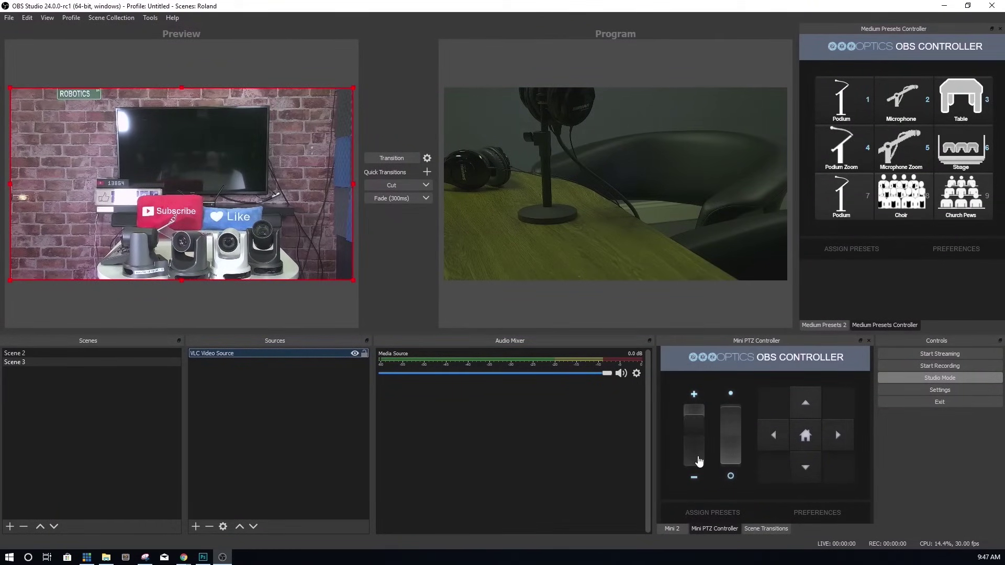
left_click_drag(699, 461, 699, 461)
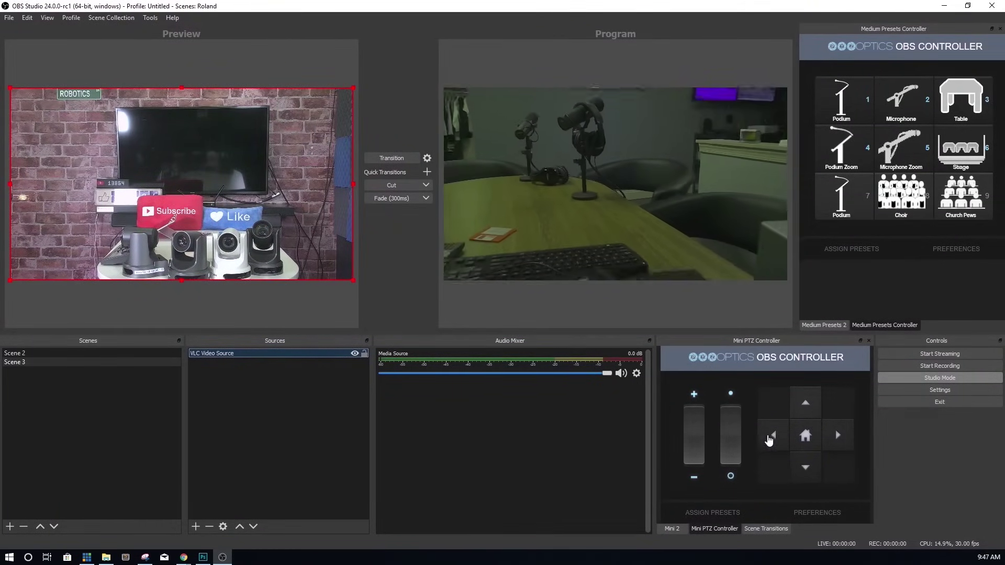
Step: Pan the Program camera left, then open CAMERA 2 and right-click 1. SMALL CONTROLLER.html
left_click(769, 437)
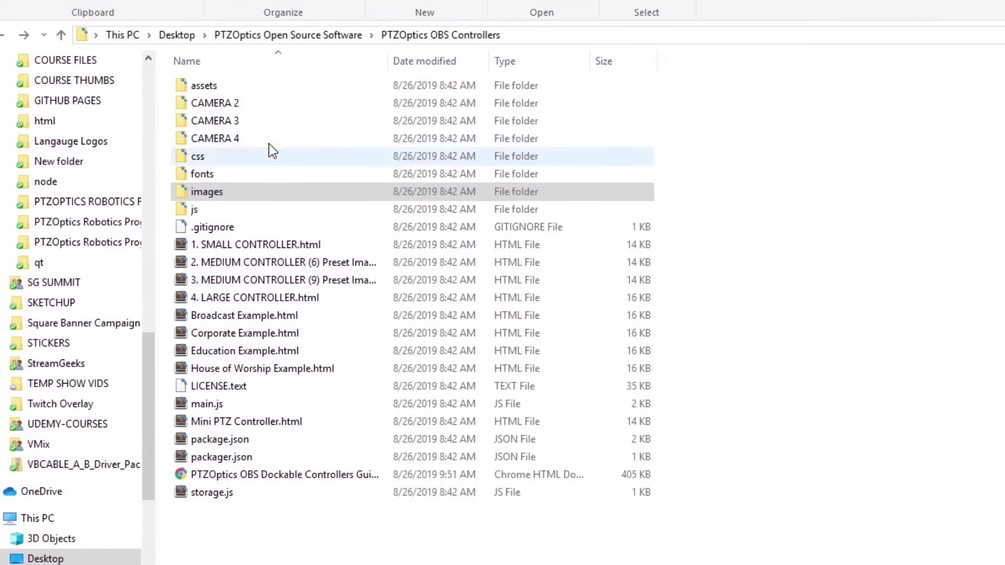
left_click(237, 106)
left_click(240, 123)
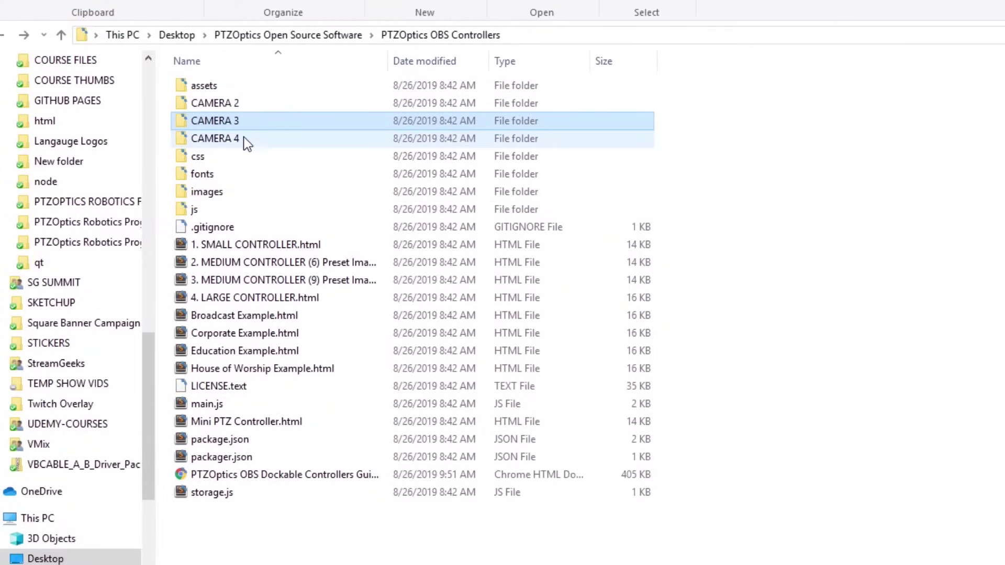
left_click(243, 140)
left_click(238, 105)
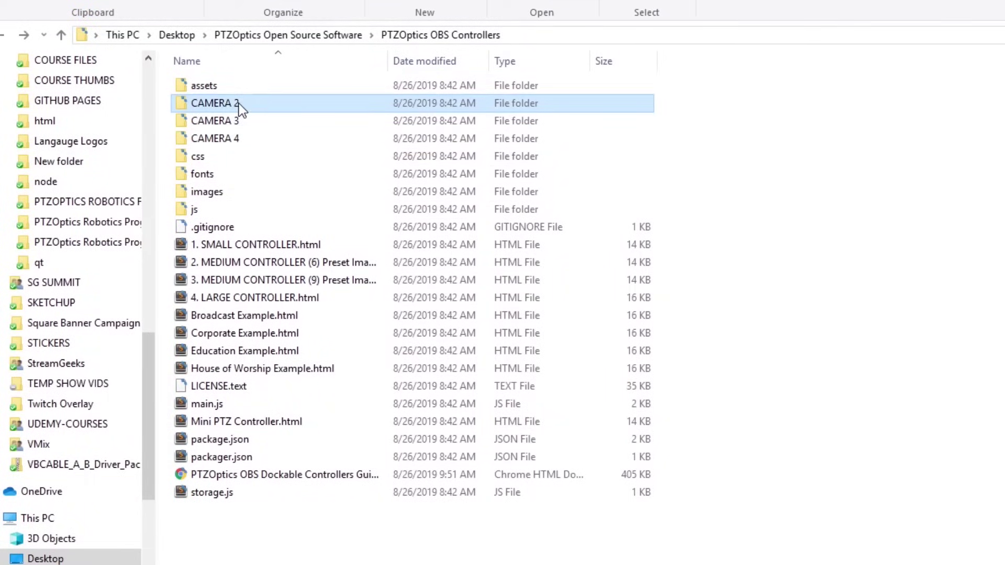
double_click(238, 103)
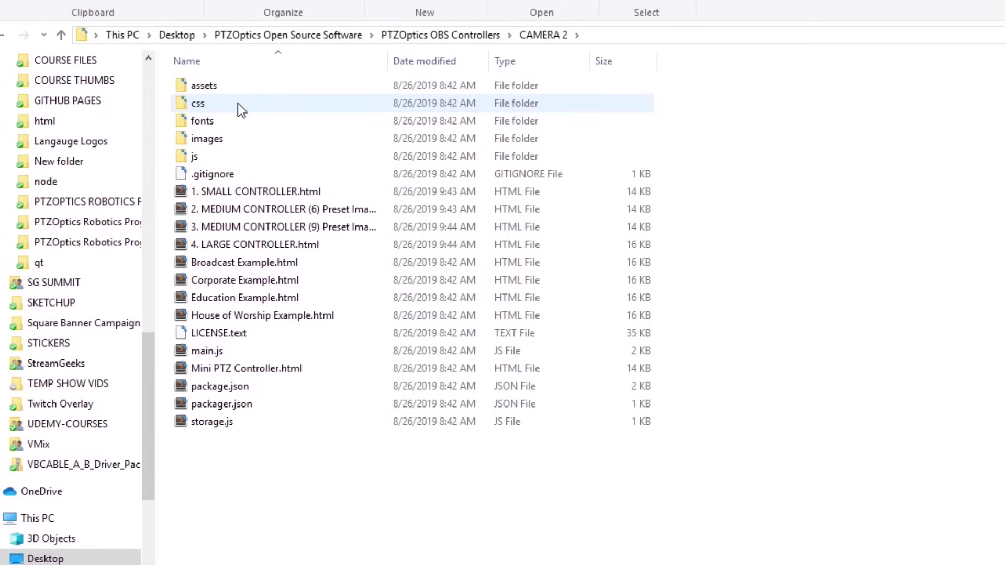
right_click(257, 192)
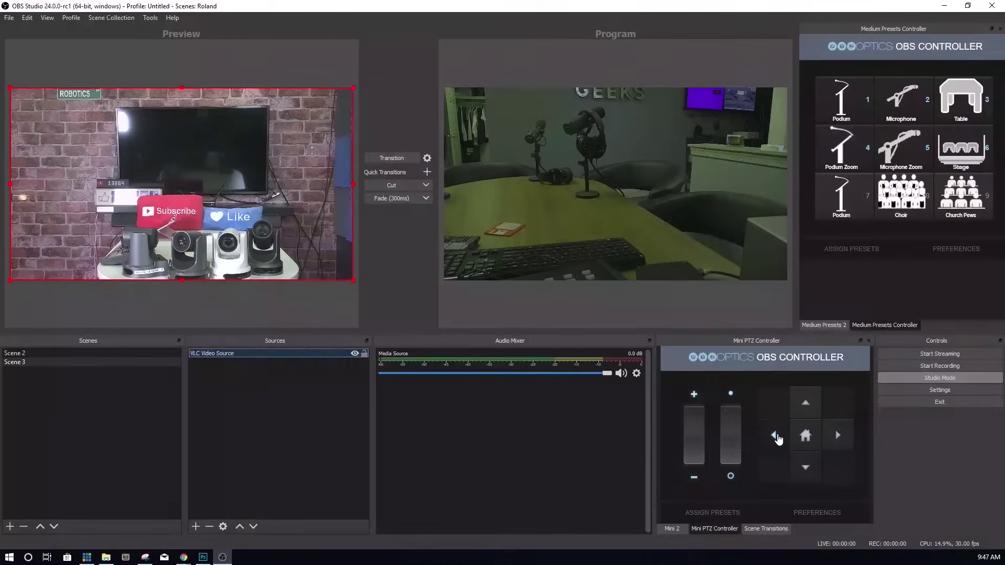
Step: Pan the Program camera left and up toward the sign, then recall its Podium preset
left_click(779, 439)
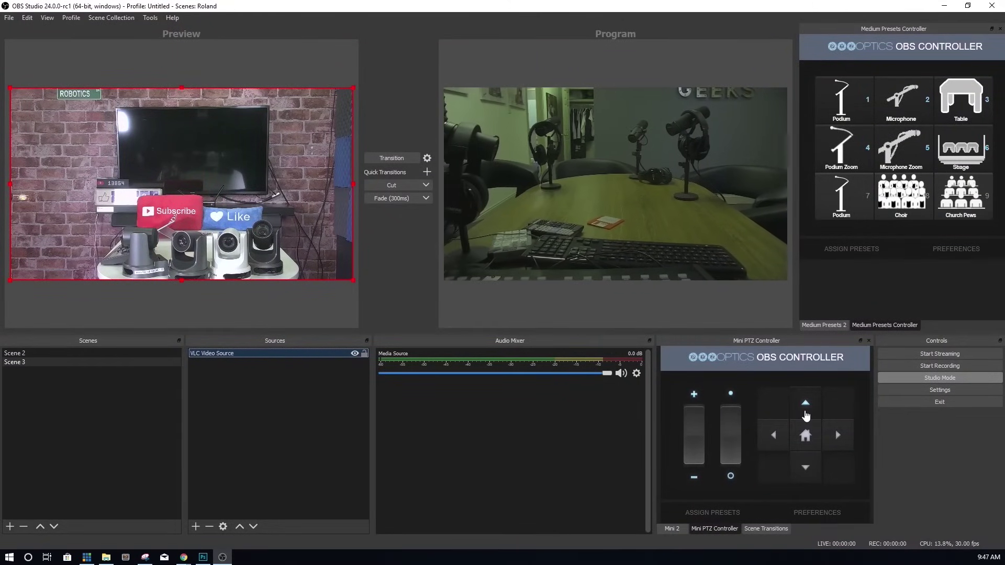
left_click(806, 414)
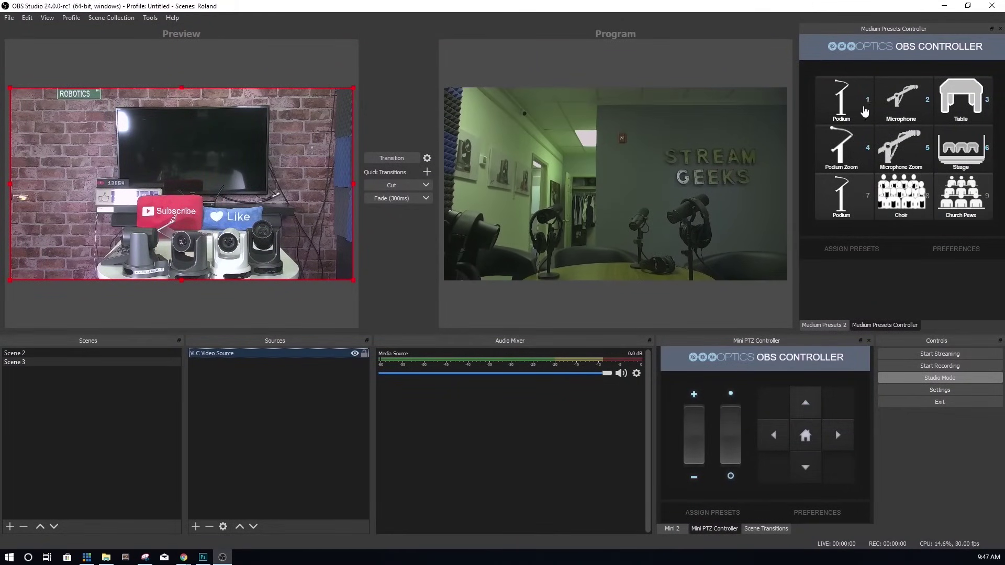
left_click(864, 111)
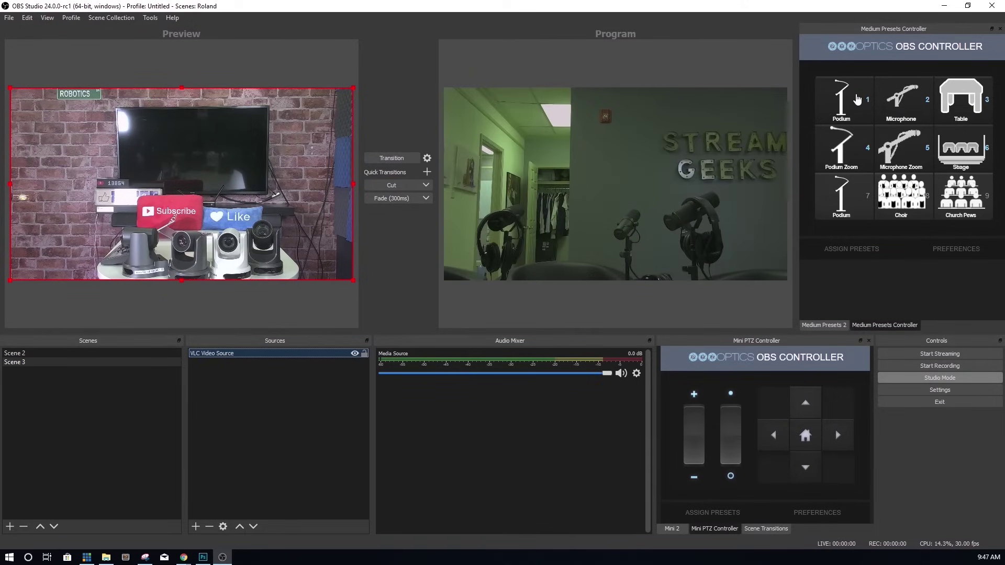
Step: From Medium Presets 2, recall Stage, Microphone and Table on the Preview camera
left_click(822, 325)
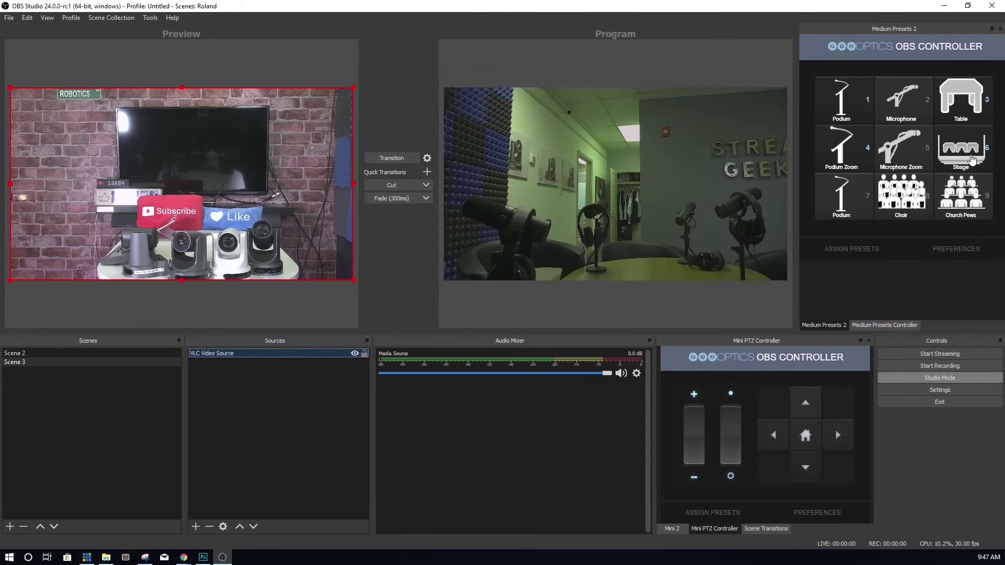
left_click(972, 158)
left_click(907, 99)
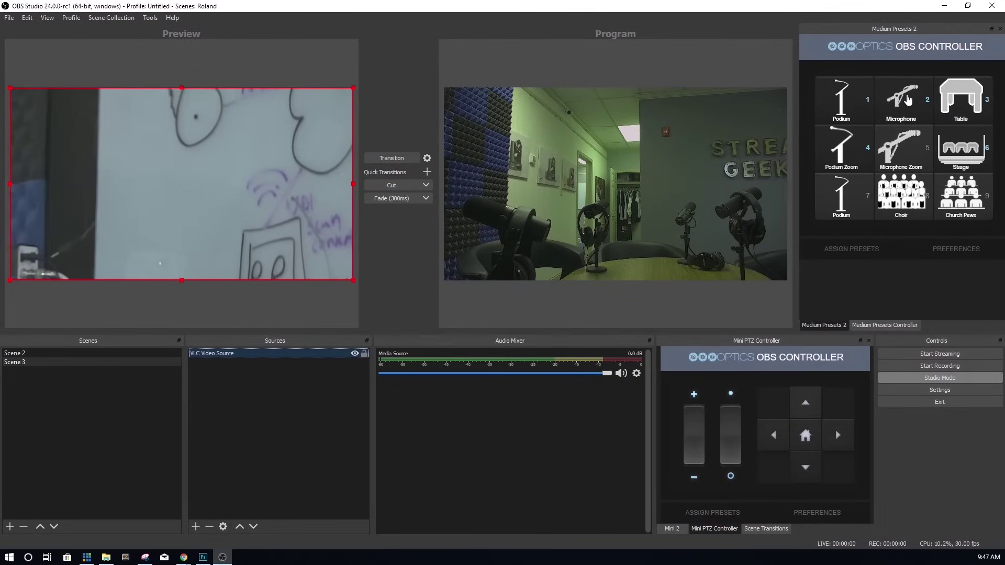
left_click(965, 102)
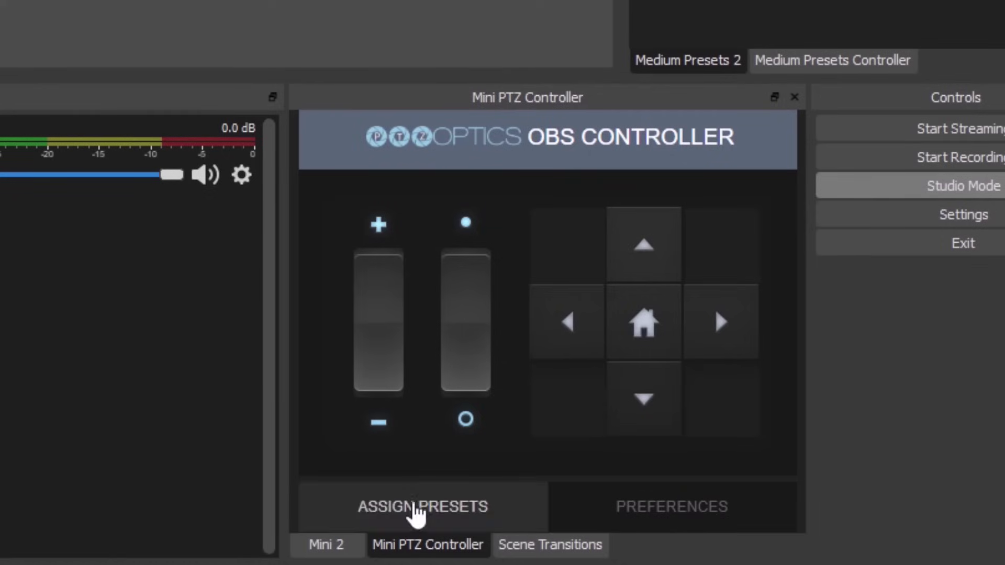
Step: Return to the Program camera's Mini PTZ controller, zoom it out and pan left
left_click(332, 549)
left_click(429, 549)
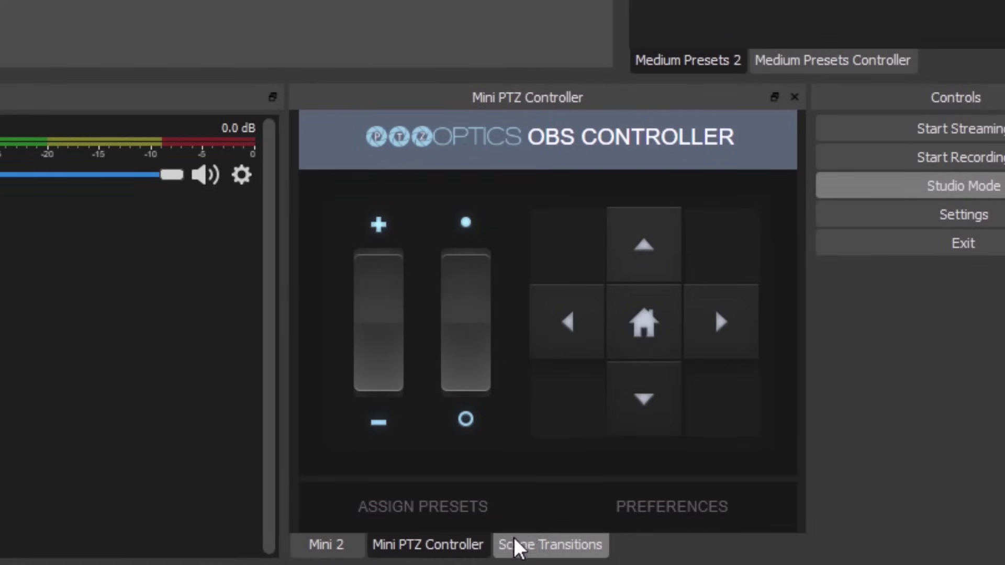
left_click(562, 547)
left_click(439, 550)
left_click(316, 547)
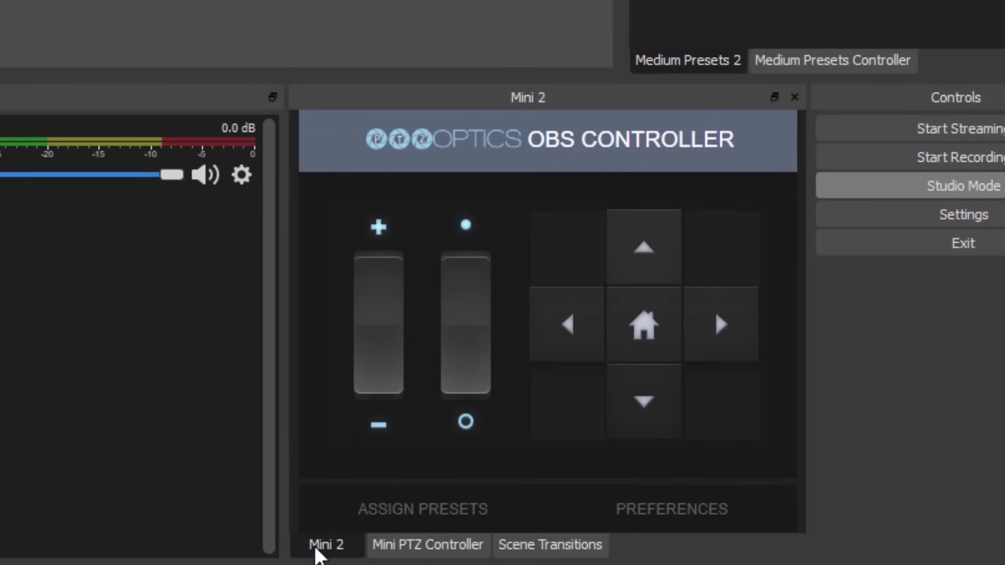
left_click(404, 550)
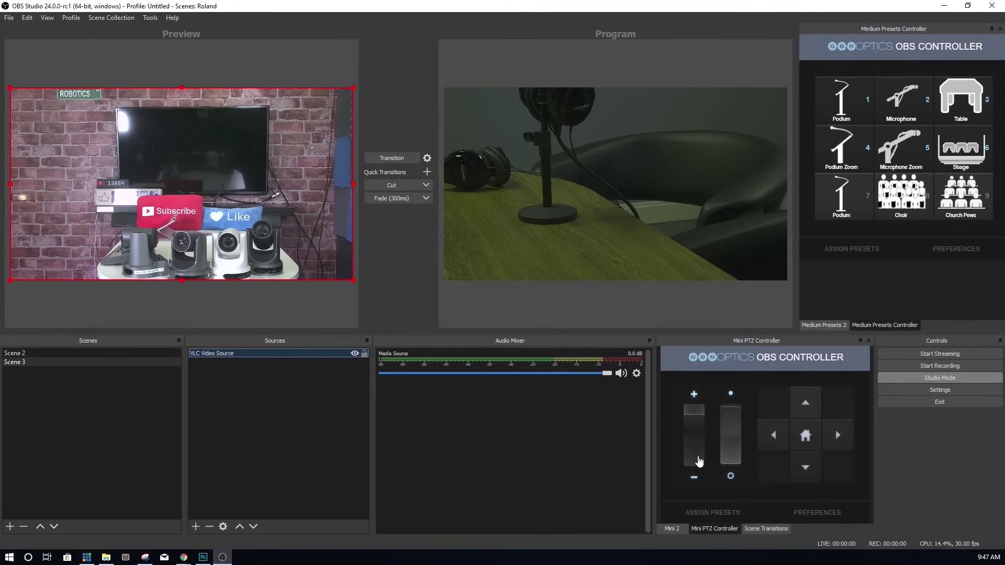
left_click_drag(699, 461, 698, 460)
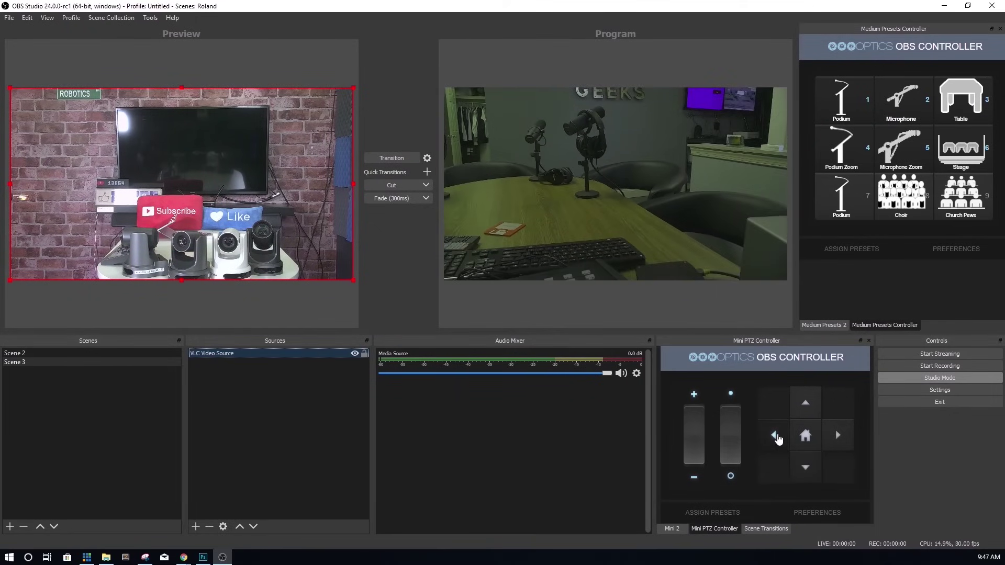
left_click(777, 439)
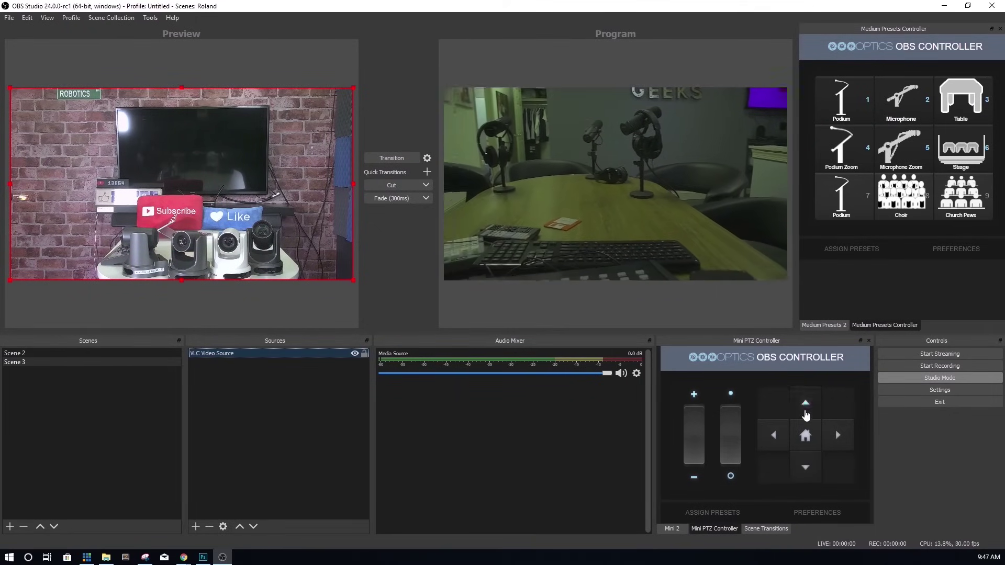